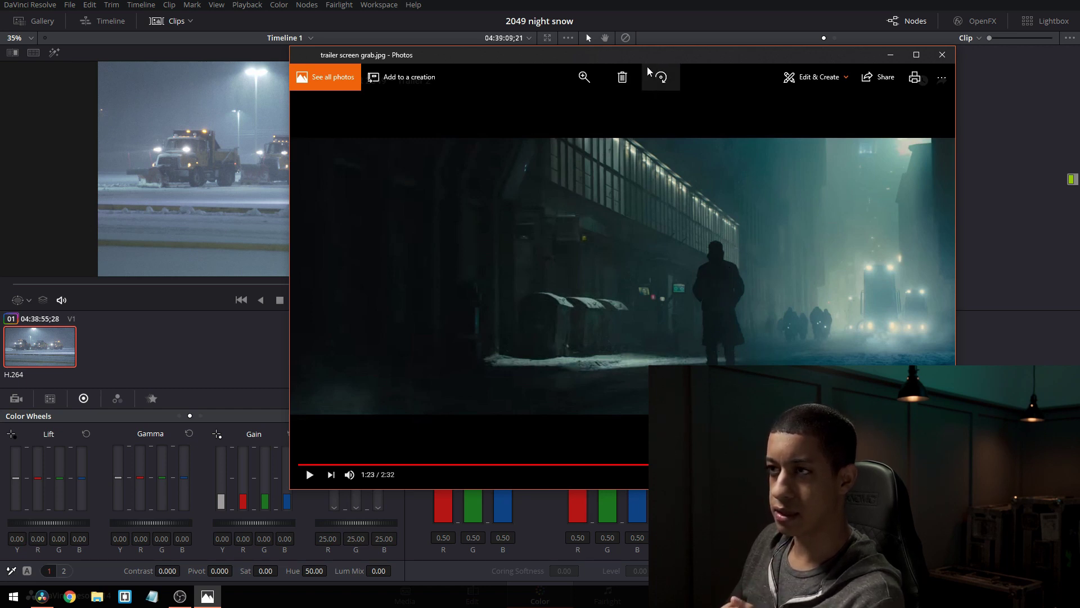
Compare the snowplow footage with the reference image trailer screen grab.jpg, and put the reference window away
left_click_drag(653, 56, 918, 120)
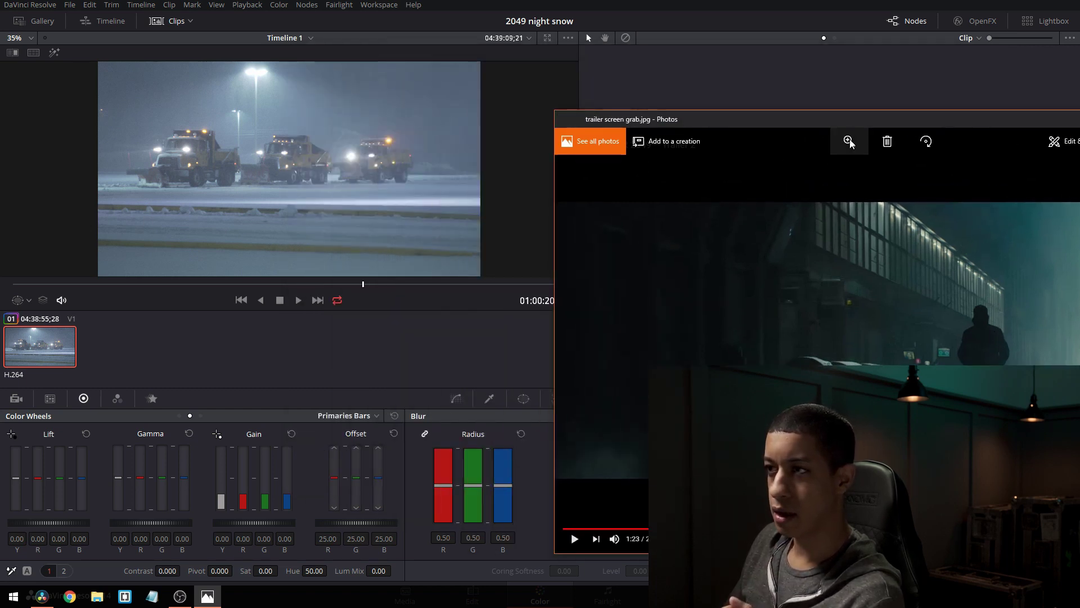
left_click_drag(711, 119, 477, 70)
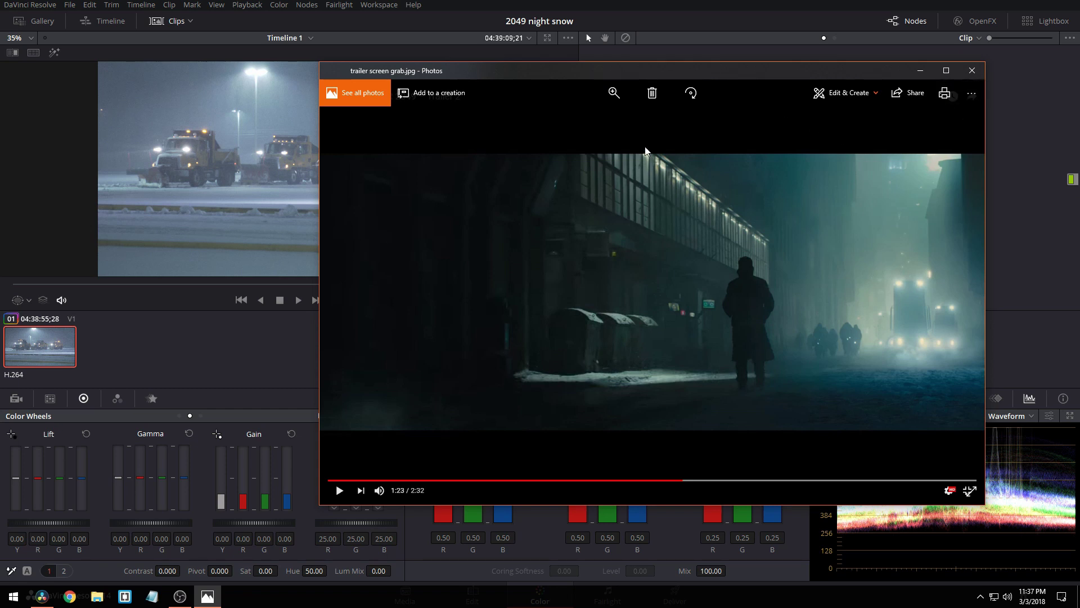
left_click_drag(811, 71, 798, 79)
left_click(961, 75)
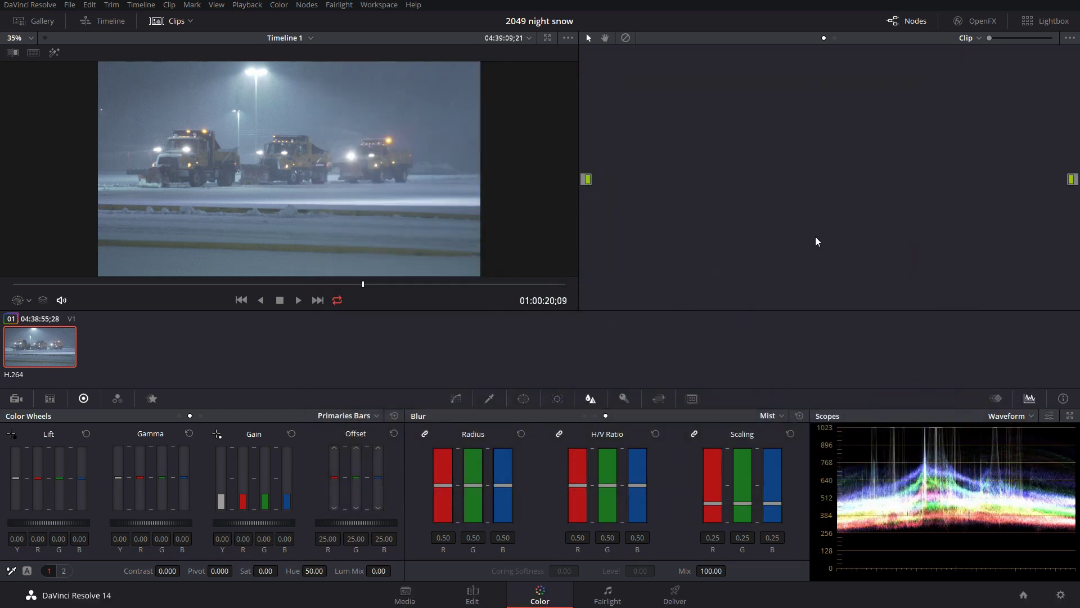
Add a first serial node and darken the footage with luma Lift -0.14, Gamma -0.03 and Gain 0.89
key("alt+s")
left_click_drag(708, 131, 677, 140)
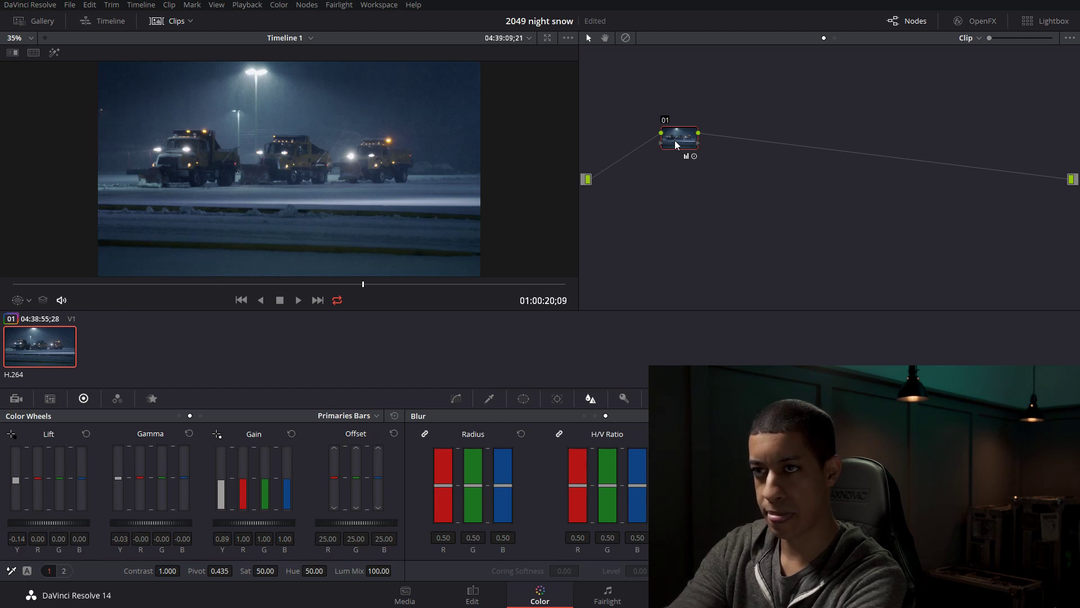
Append a second serial node and neutralise the blue cast of the footage on the first node
key("alt+s")
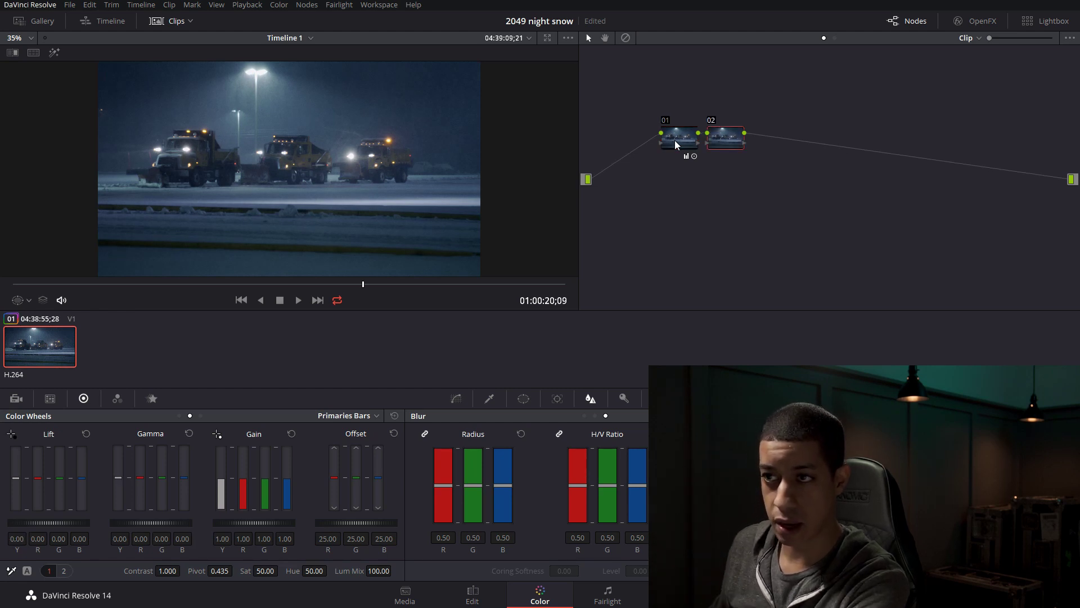
left_click(689, 143)
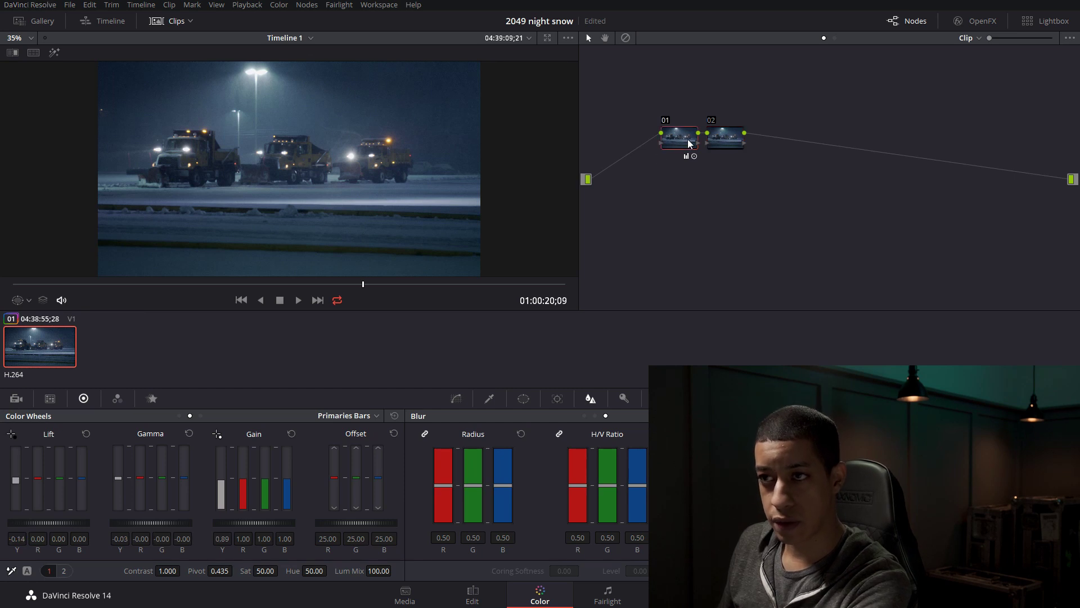
scroll(404, 201, "up", 5)
left_click_drag(259, 117, 141, 97)
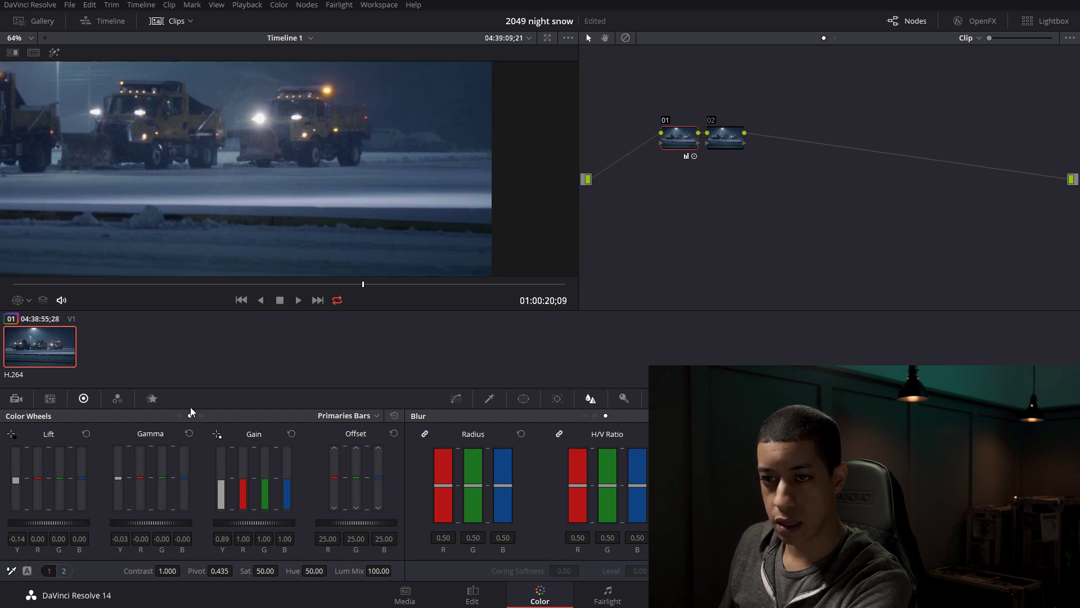
key("ctrl+s")
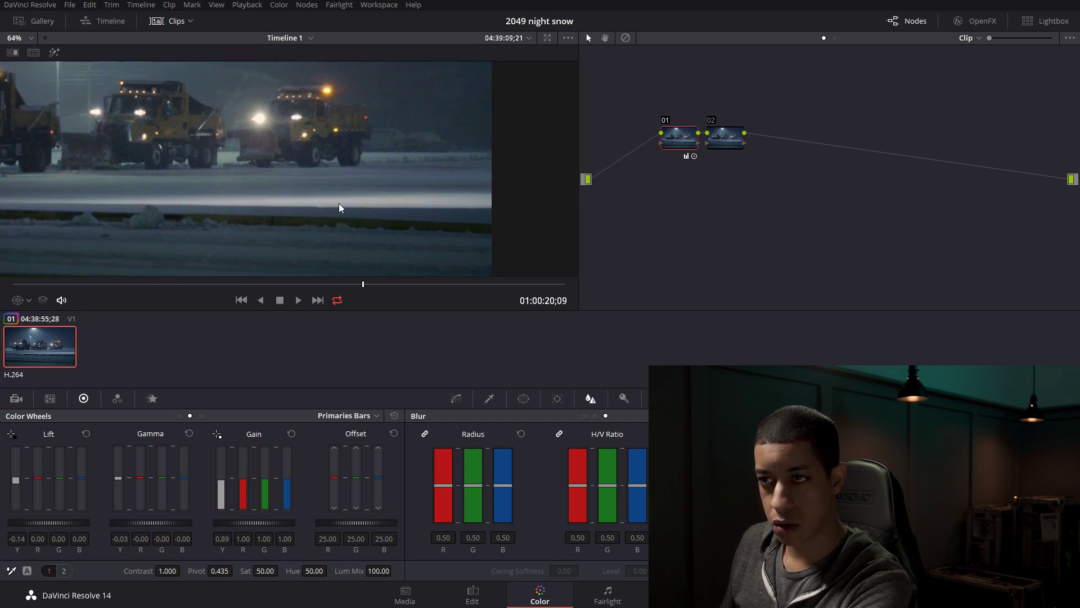
scroll(251, 150, "down", 5)
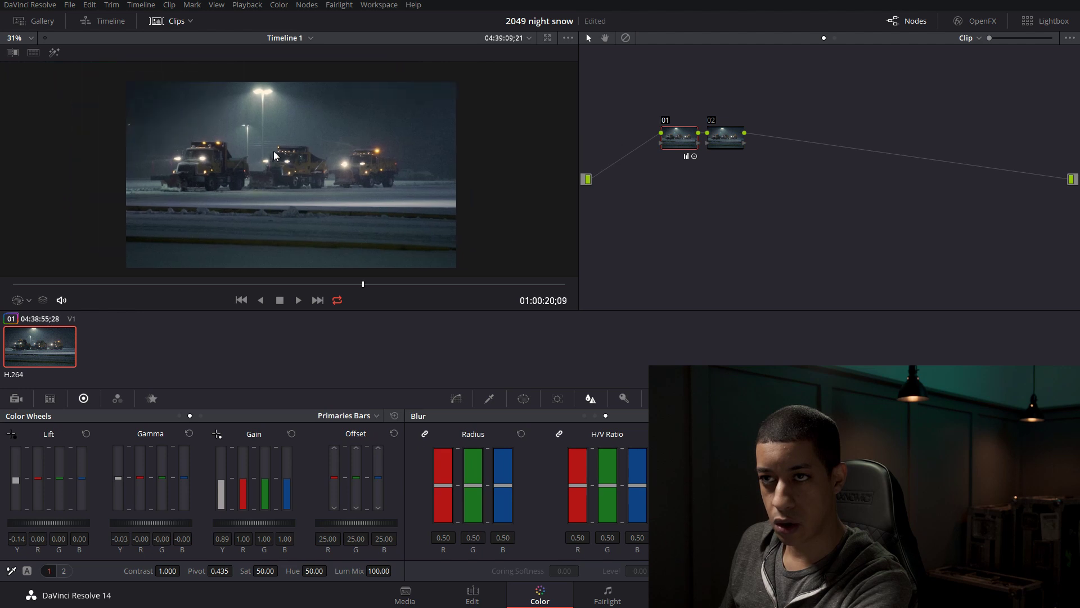
left_click_drag(274, 152, 283, 150)
left_click_drag(692, 147, 684, 148)
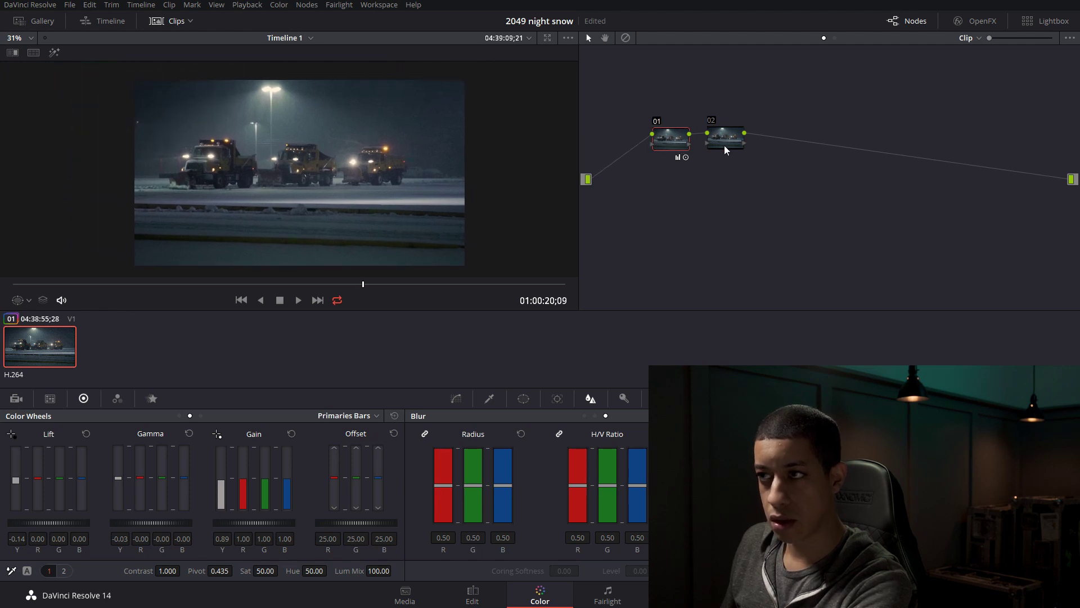
Change the color space of the second node to LAB and space it slightly away from the first node
left_click(725, 145)
right_click(723, 126)
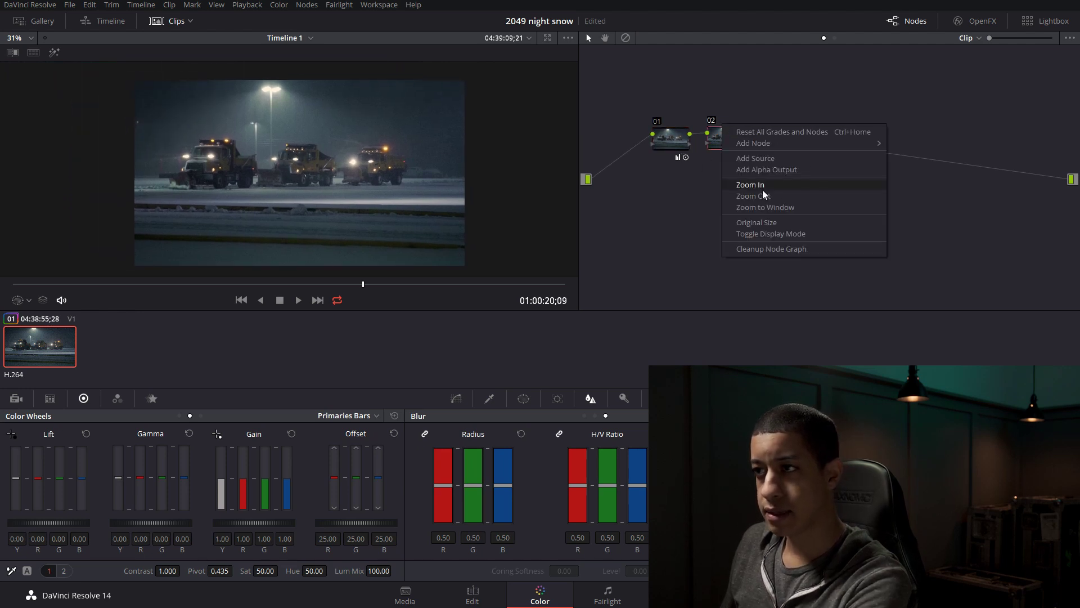
left_click(696, 198)
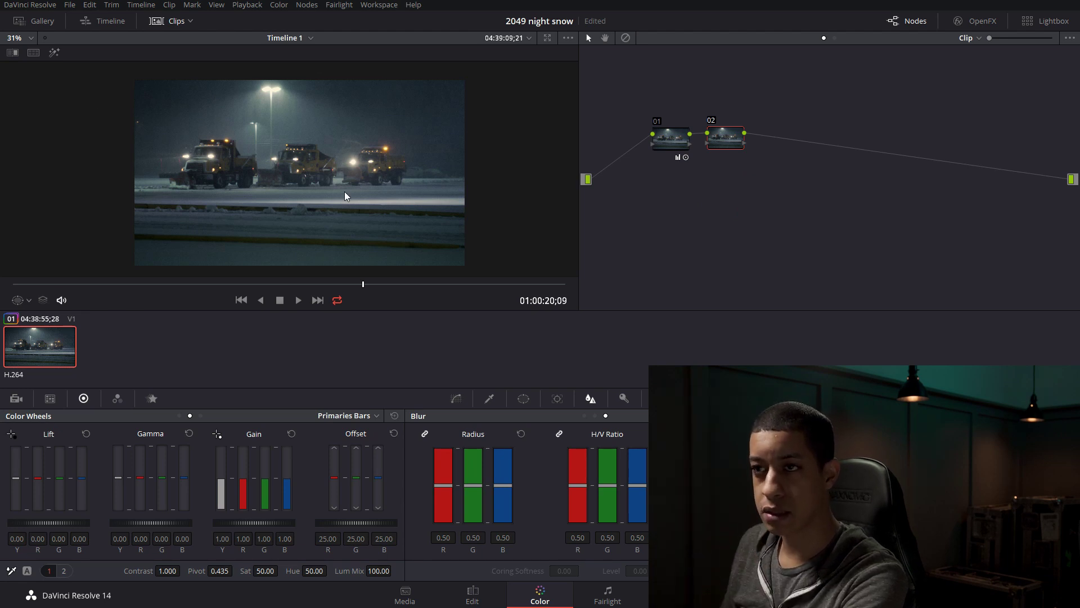
right_click(733, 138)
mouse_move(770, 288)
mouse_move(803, 302)
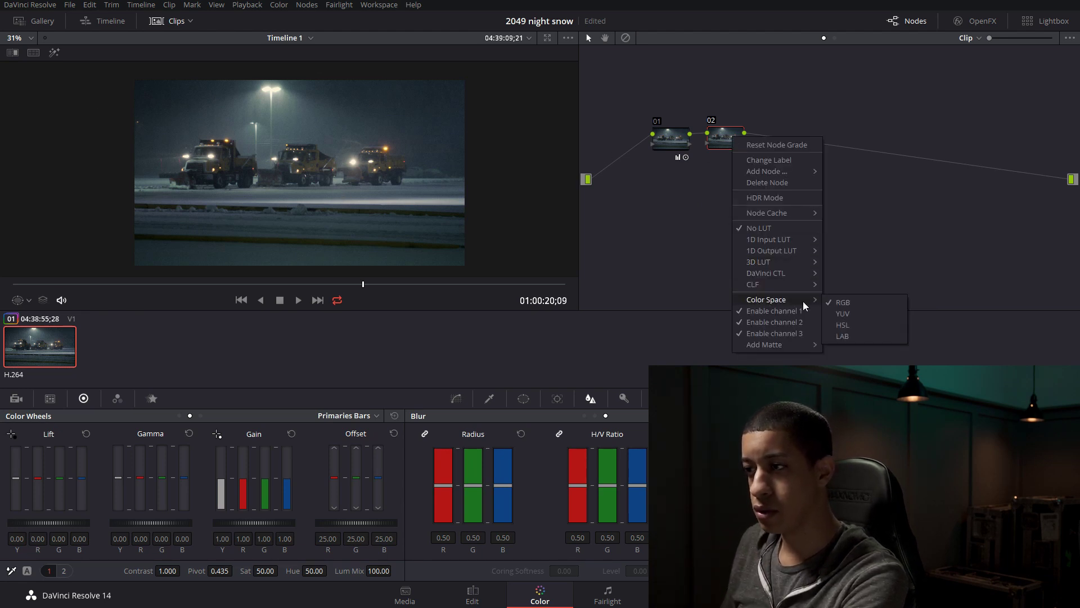
left_click(844, 337)
left_click_drag(733, 142, 747, 149)
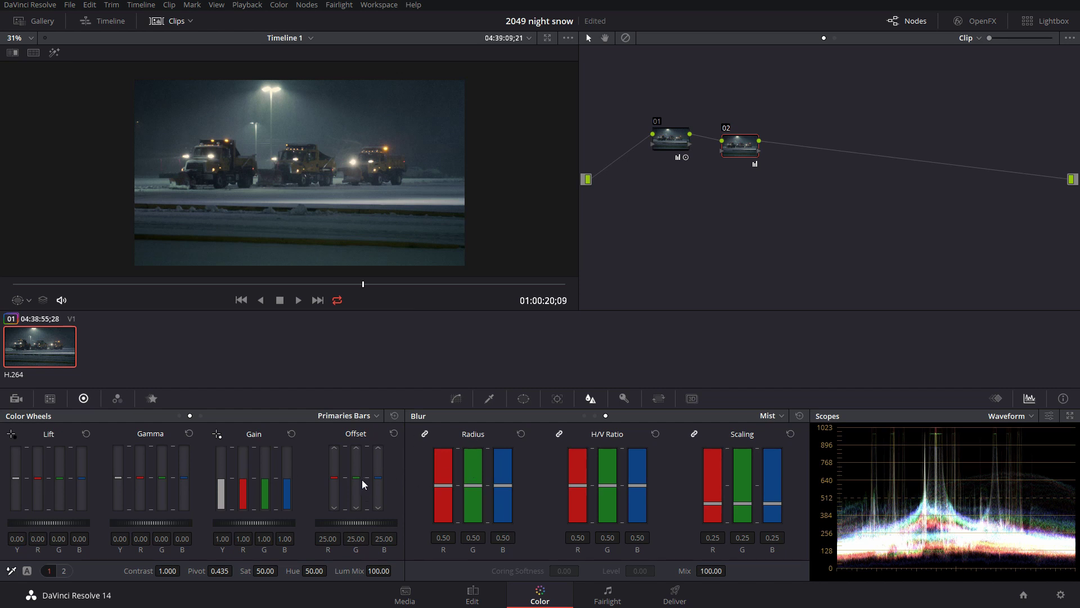
Shift the LAB node's Offset to R 23.40, G 22.40 and B 22.80 for a teal tint
left_click_drag(358, 481, 356, 478)
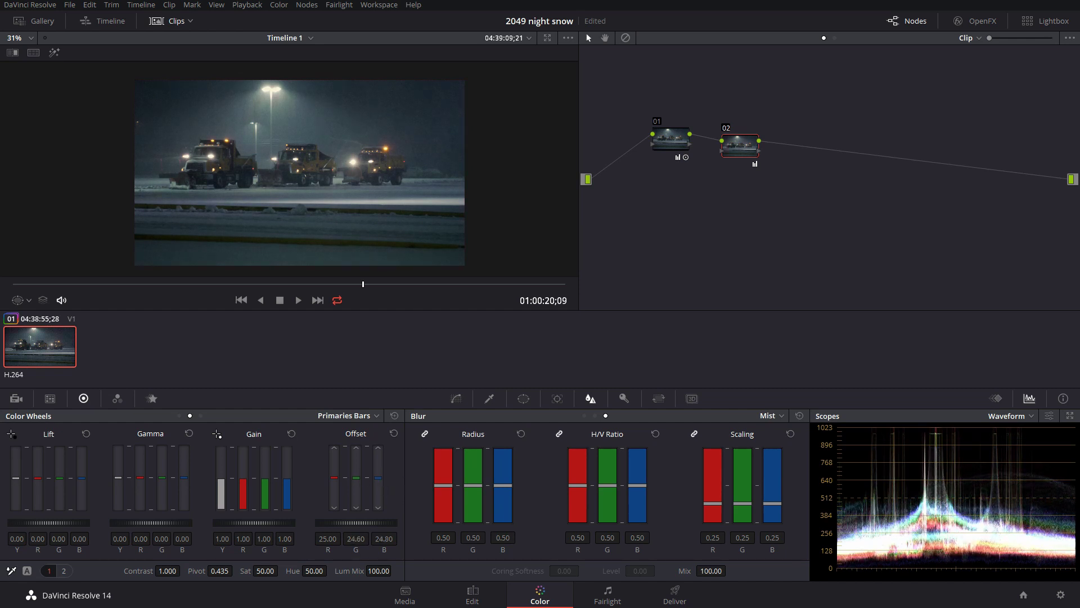
left_click_drag(378, 478, 378, 480)
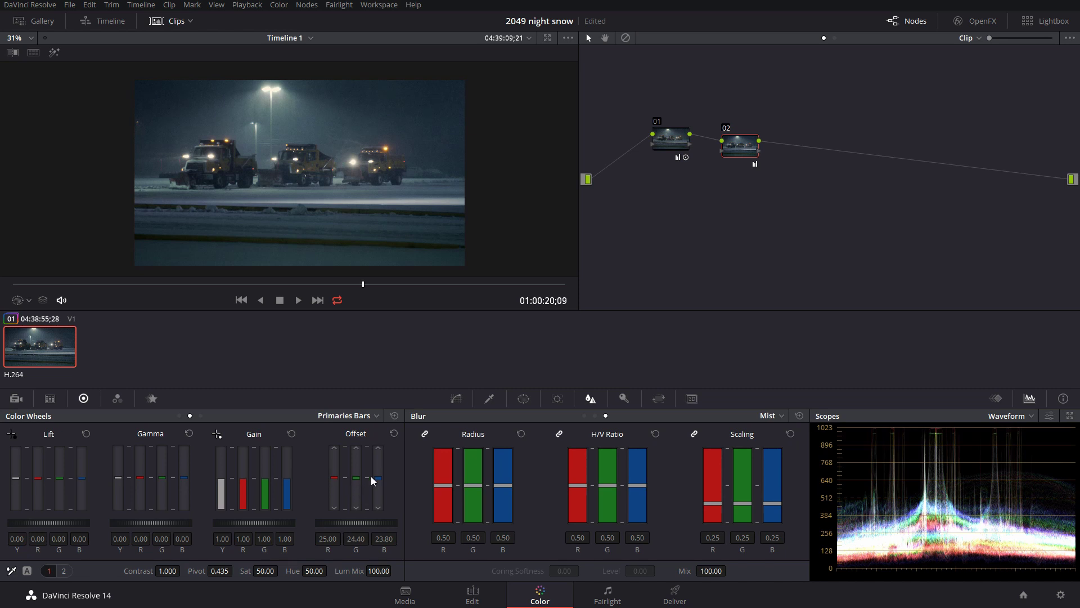
left_click_drag(377, 485, 334, 487)
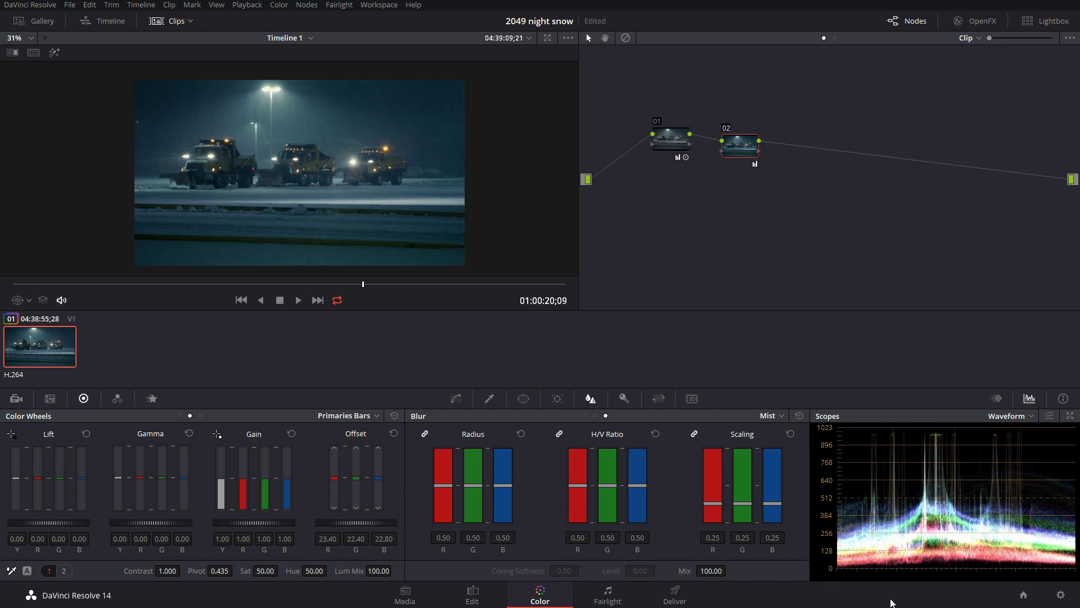
Add a parallel node to the LAB node and place an upward-pointing gradient window over the snowy foreground
left_click(530, 402)
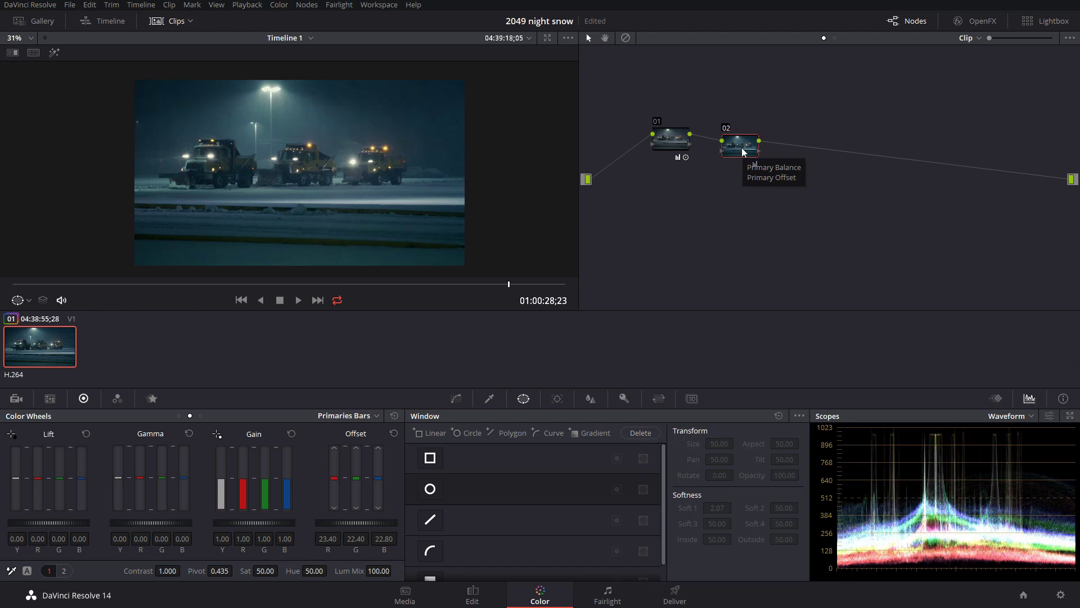
scroll(428, 181, "up", 5)
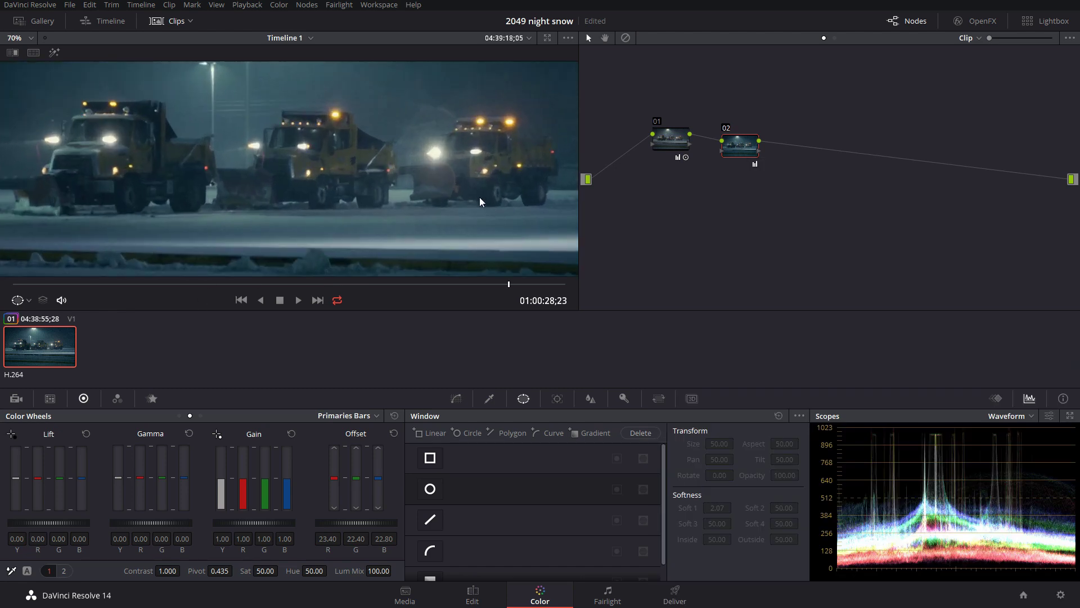
scroll(479, 201, "down", 5)
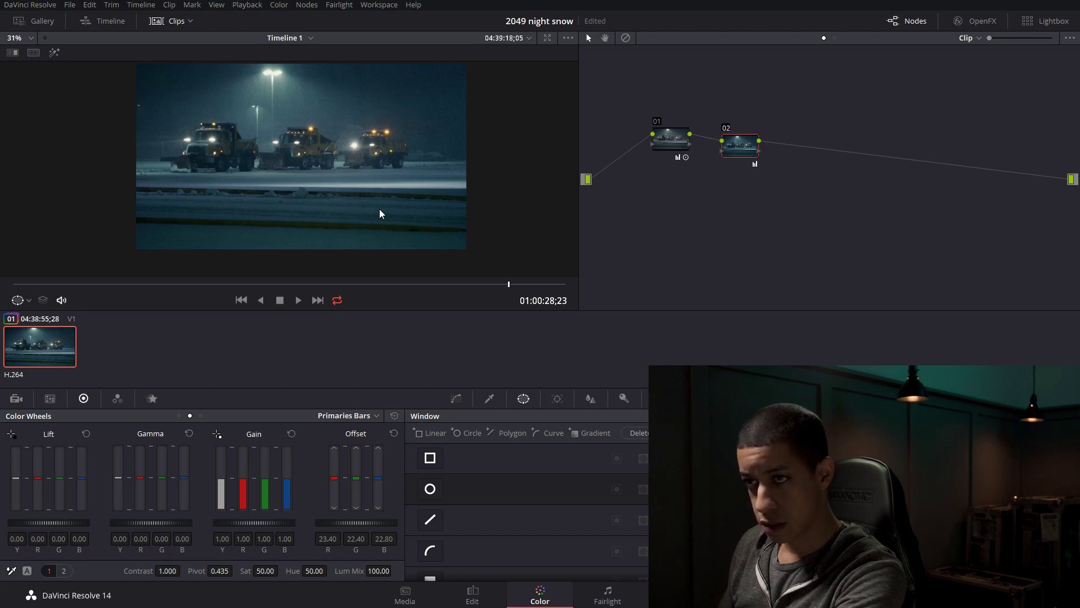
key("alt+p")
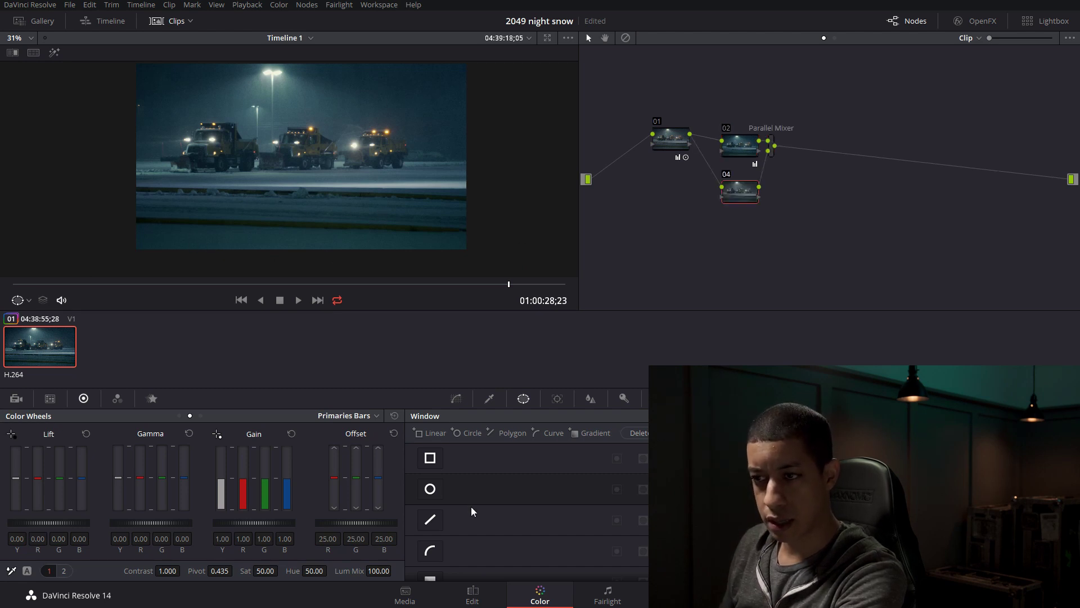
scroll(441, 513, "down", 1)
left_click(438, 564)
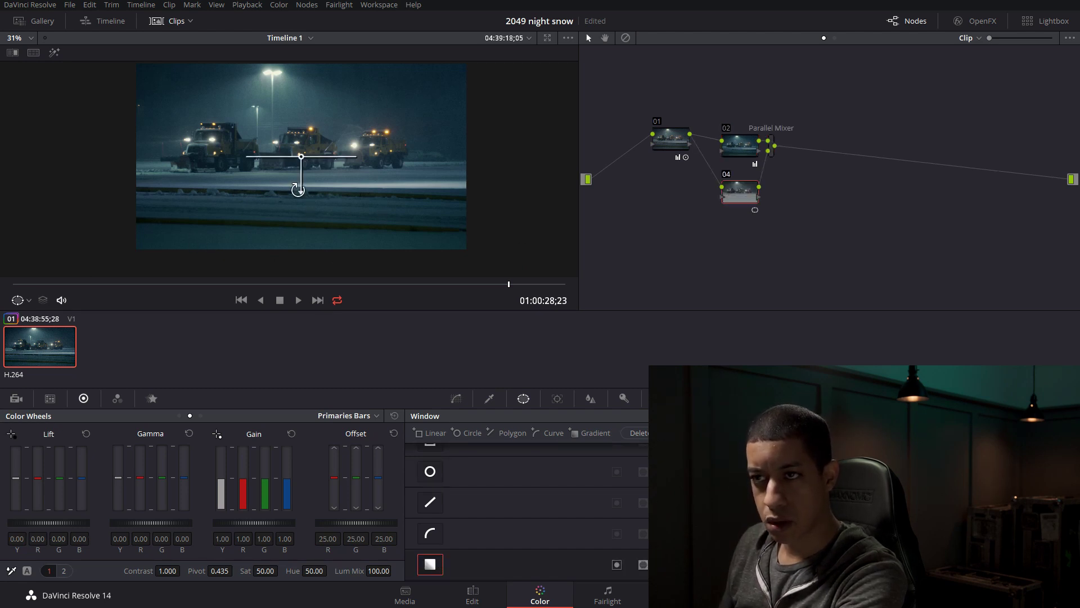
left_click_drag(299, 188, 301, 90)
left_click_drag(302, 158, 295, 205)
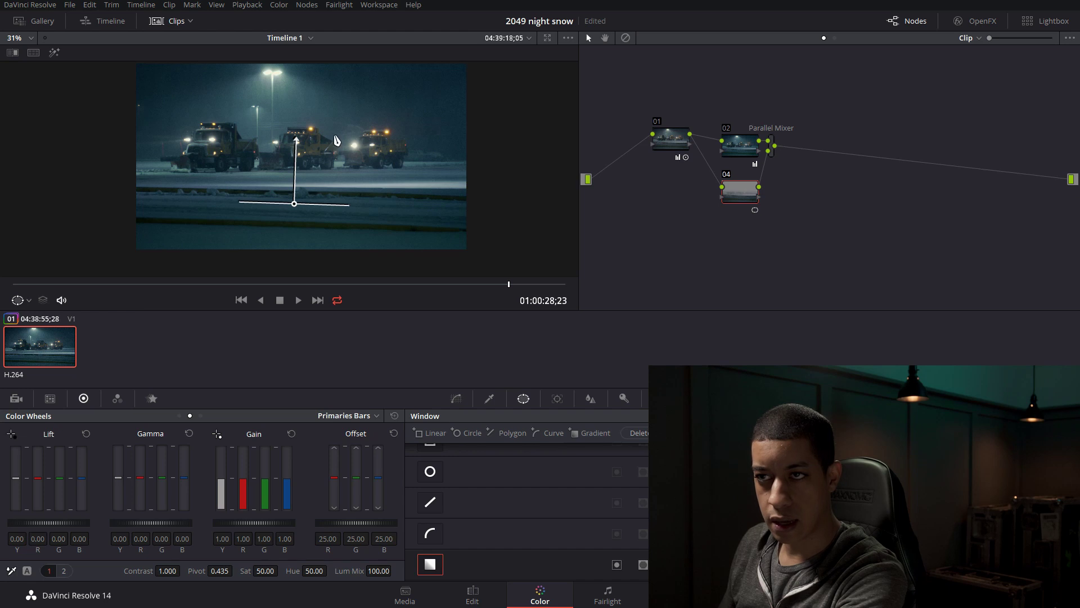
Refine the gradient's softness and darken the foreground with Lift and Gamma -0.03, Gain 0.91, Sat 35.30 and Log Shadow 0.18
left_click_drag(297, 139, 295, 147)
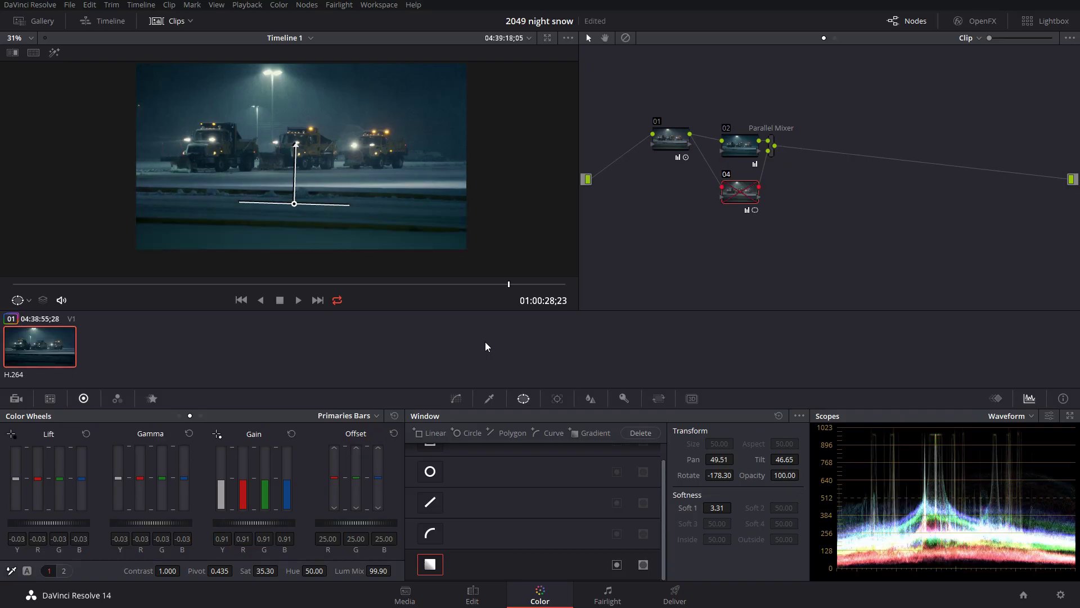
key("ctrl+d")
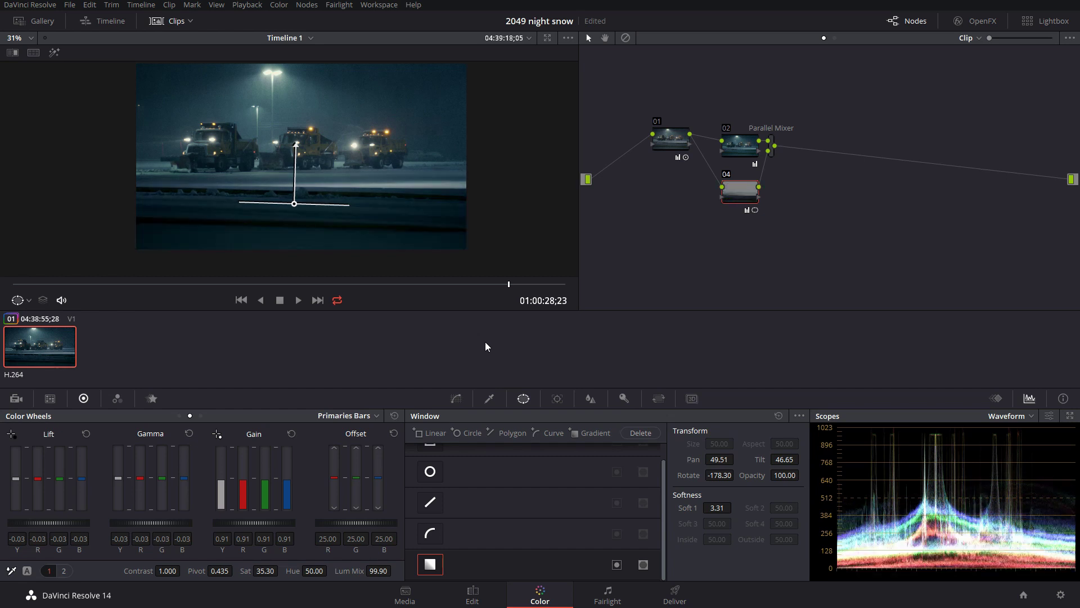
key("alt+z")
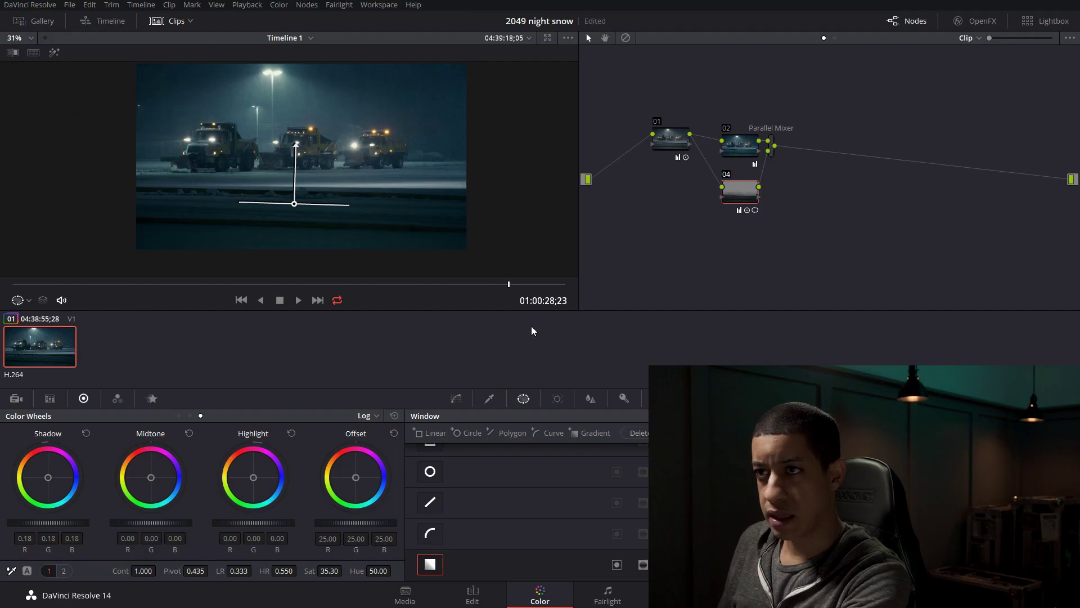
Add a serial node after the Parallel Mixer and move it clear of the mixer
left_click(771, 153)
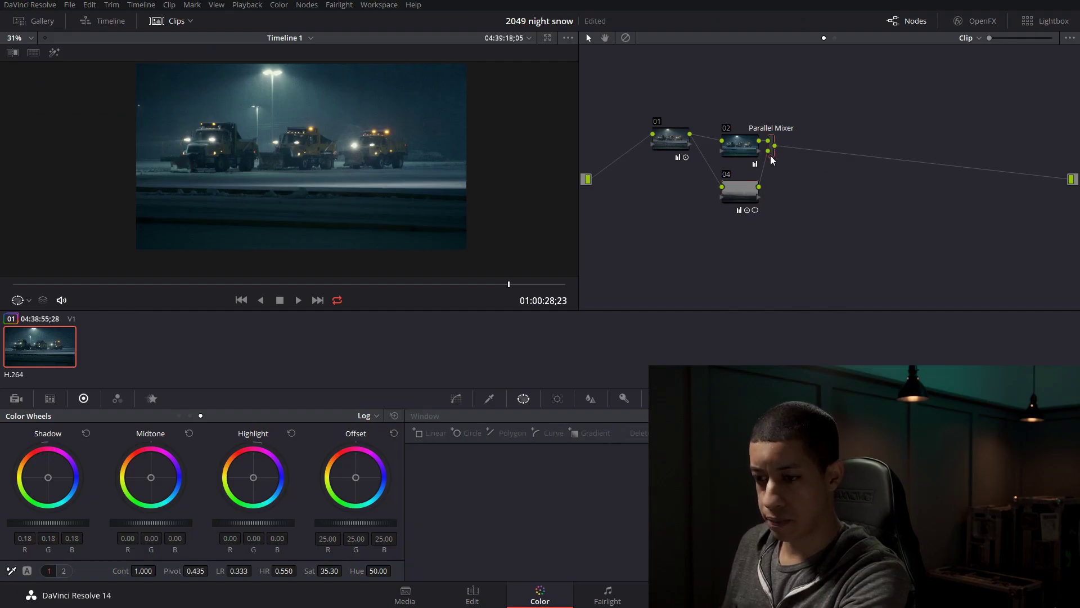
key("alt+s")
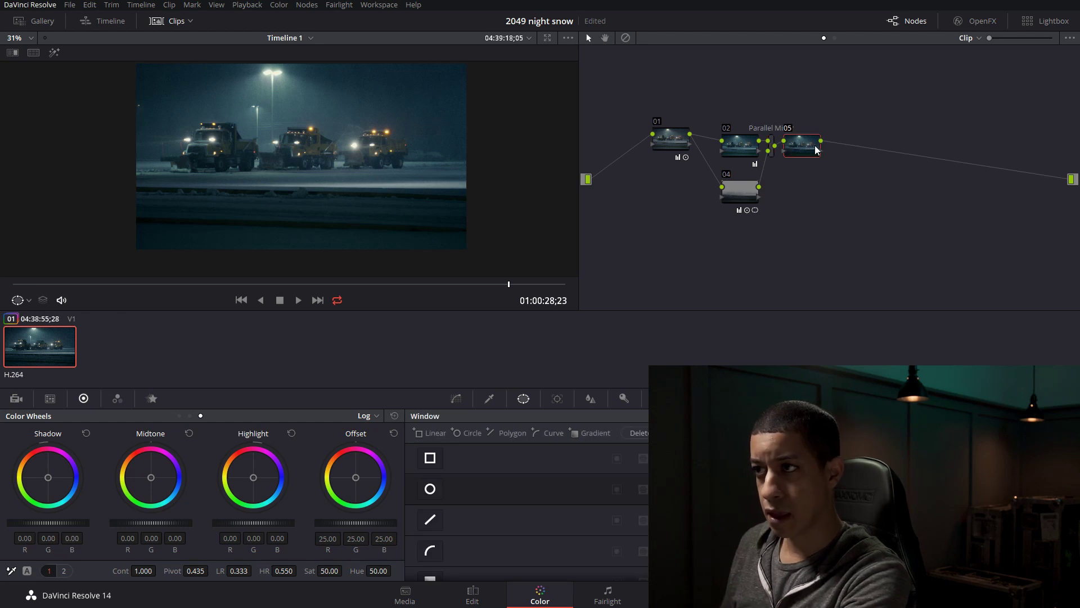
left_click_drag(802, 146, 866, 155)
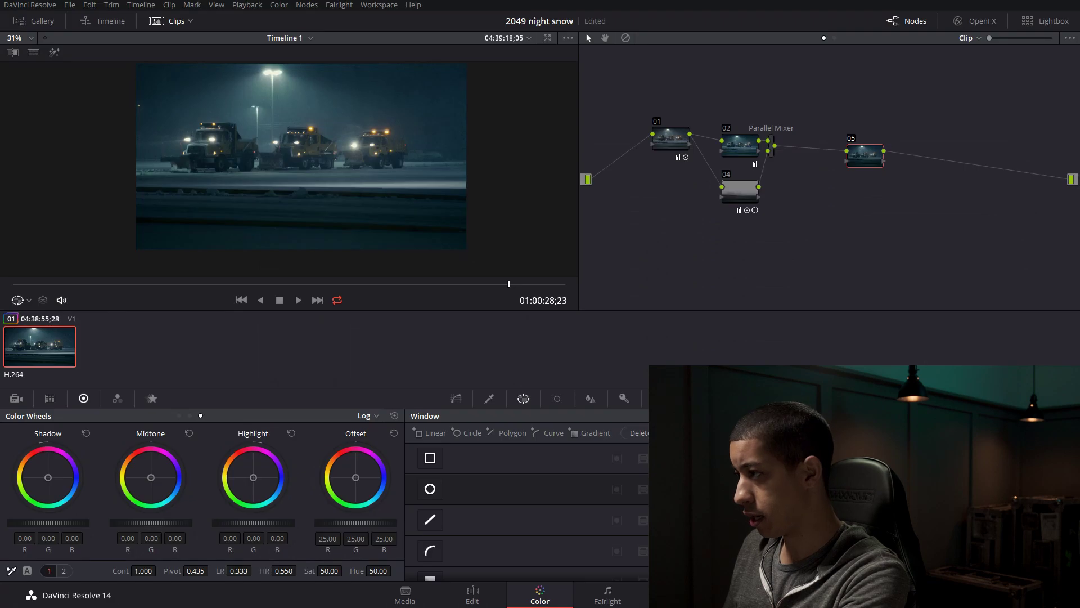
Switch to the trailer screen grab in Photos to compare it with the current grade, and put it away
key("alt+Tab")
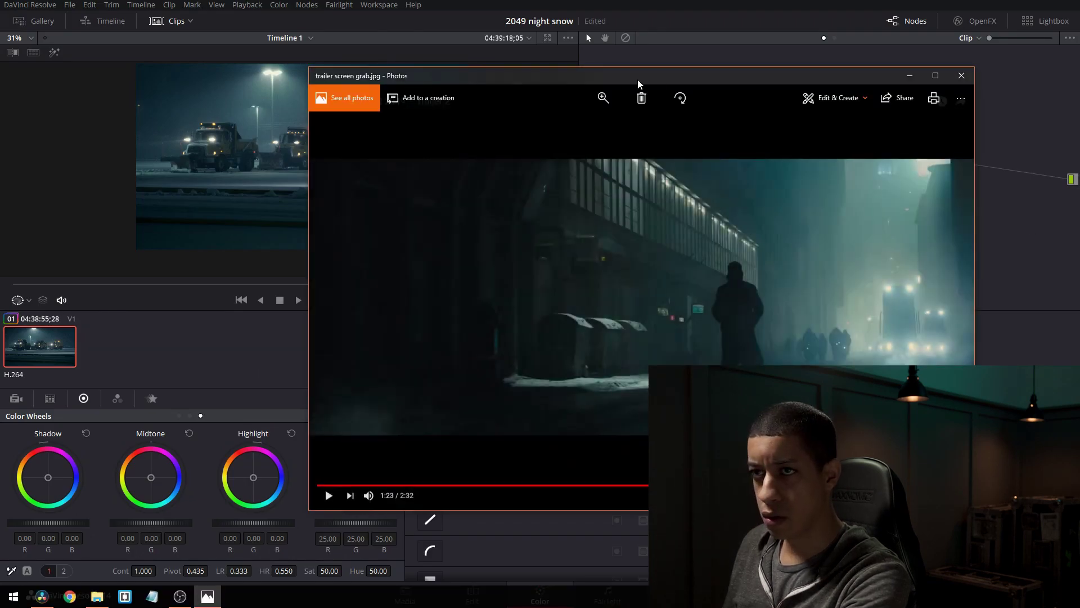
left_click_drag(638, 83, 761, 32)
left_click(995, 33)
Mask the bright snow strip on the new node with a flattened circle window, size about 25, aspect about 94, softness about 4.15
left_click_drag(869, 162, 823, 163)
left_click(429, 488)
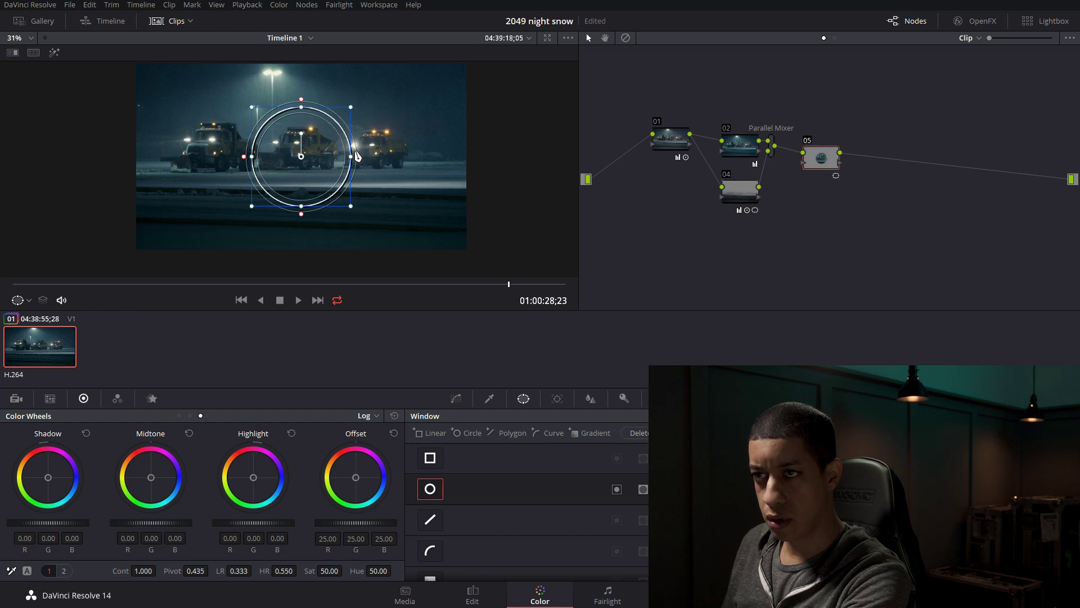
left_click_drag(354, 159, 555, 159)
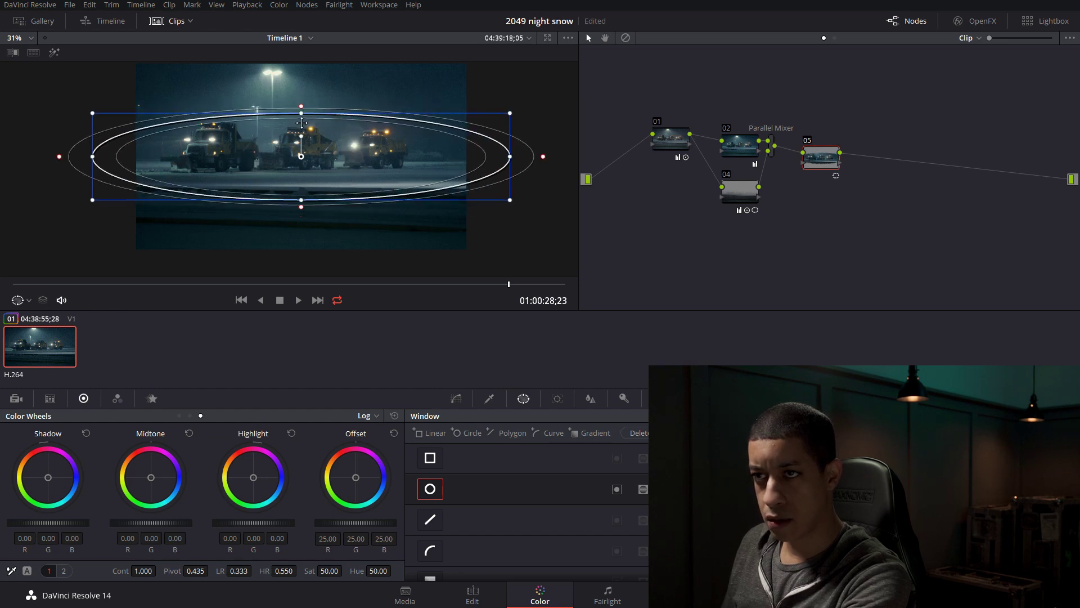
left_click_drag(510, 156, 445, 156)
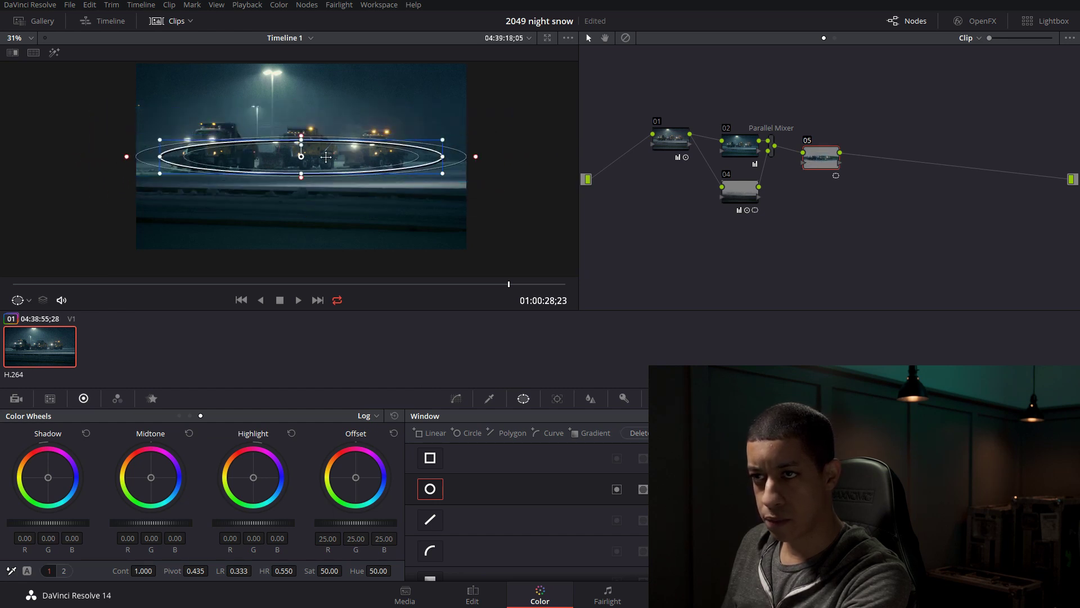
left_click_drag(311, 158, 400, 191)
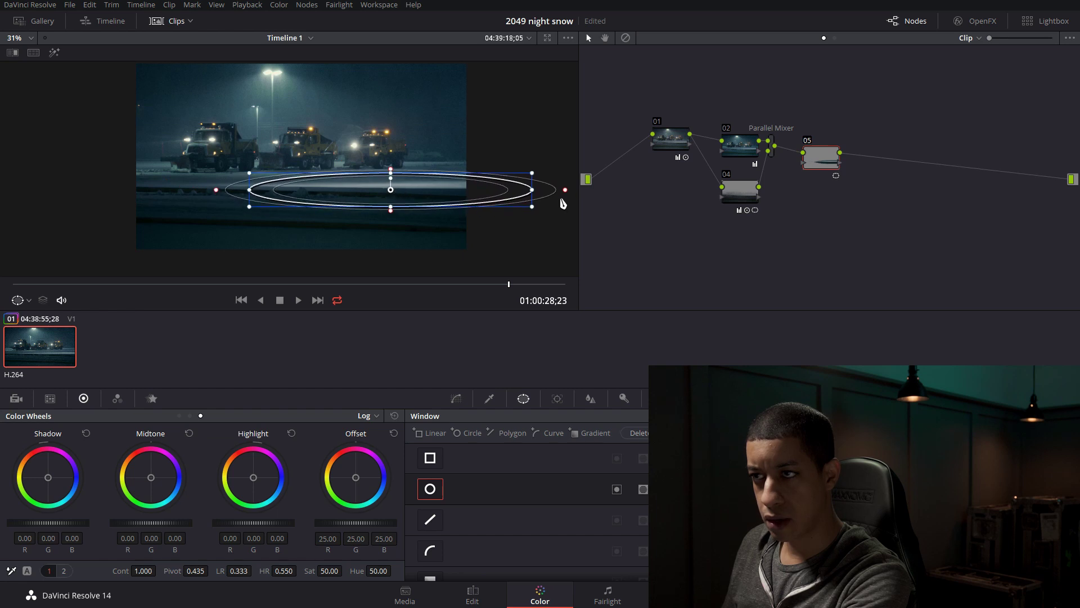
left_click_drag(565, 191, 579, 193)
left_click_drag(400, 191, 402, 190)
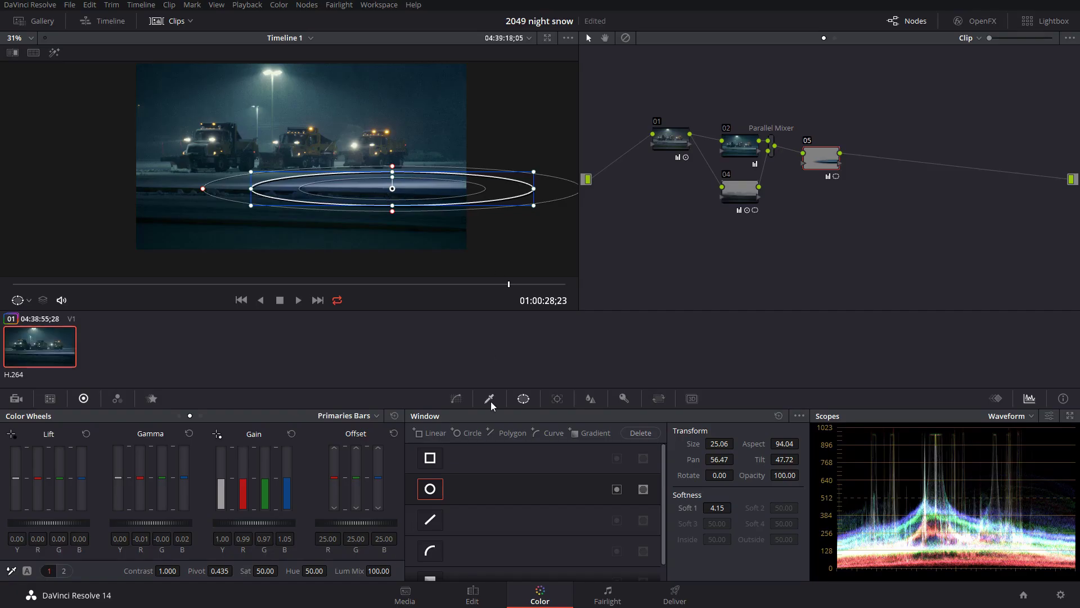
Limit the window node to the bright snow with the luminance qualifier, Low about 56.7 and low softness about 9.5, checking it with Highlight
left_click(456, 398)
left_click(489, 399)
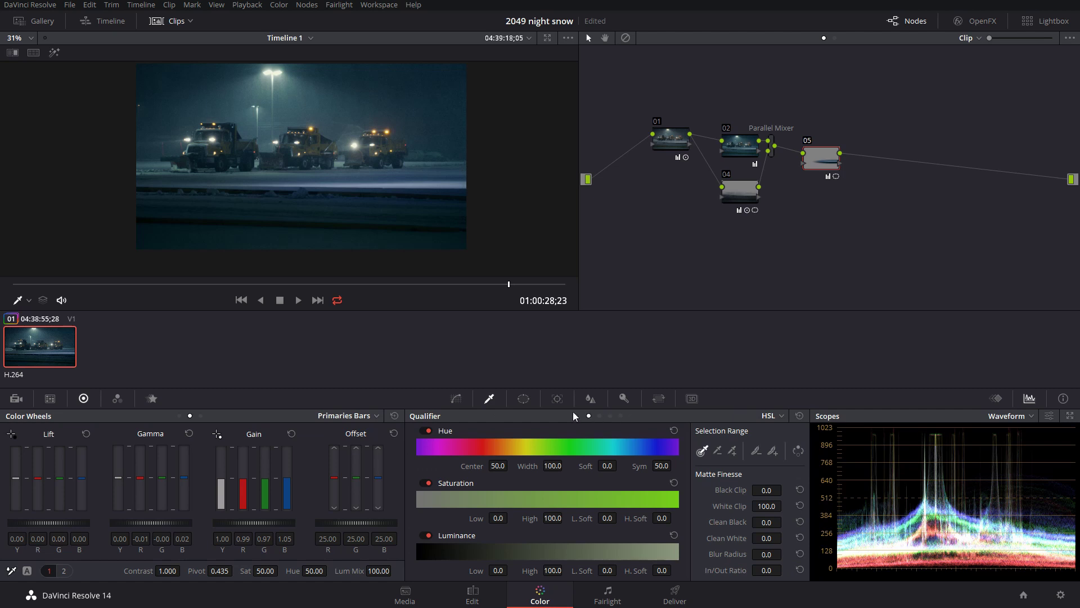
left_click(54, 52)
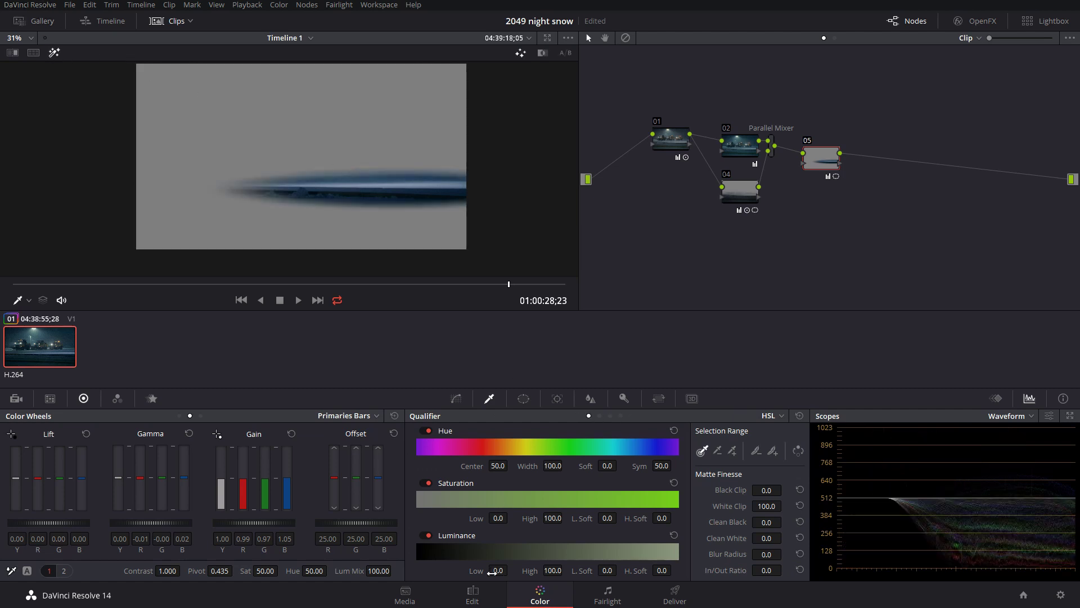
left_click_drag(499, 570, 513, 570)
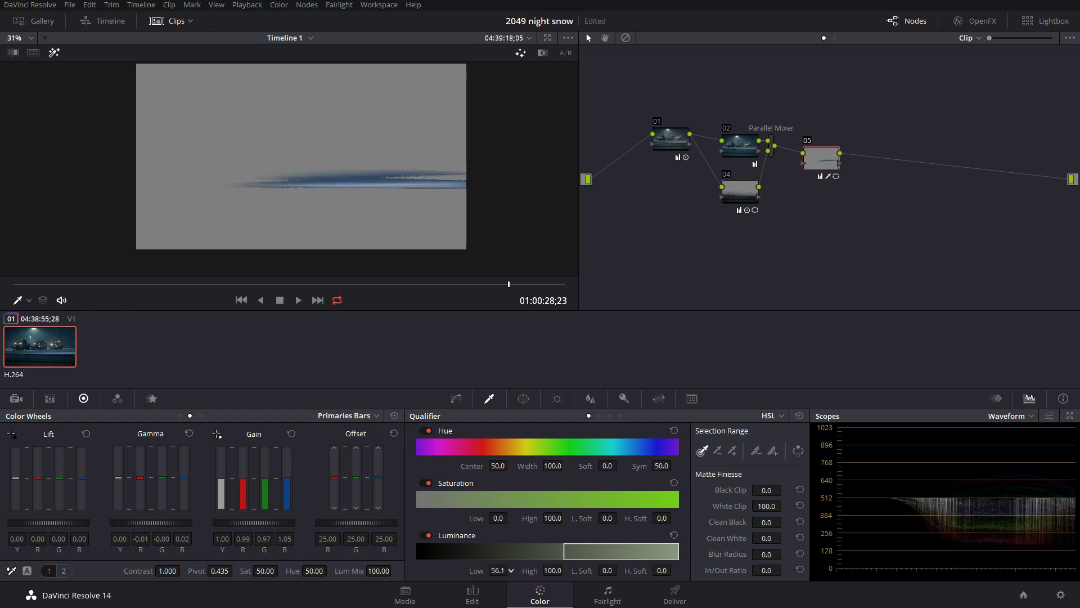
left_click_drag(607, 570, 609, 570)
left_click_drag(495, 570, 499, 570)
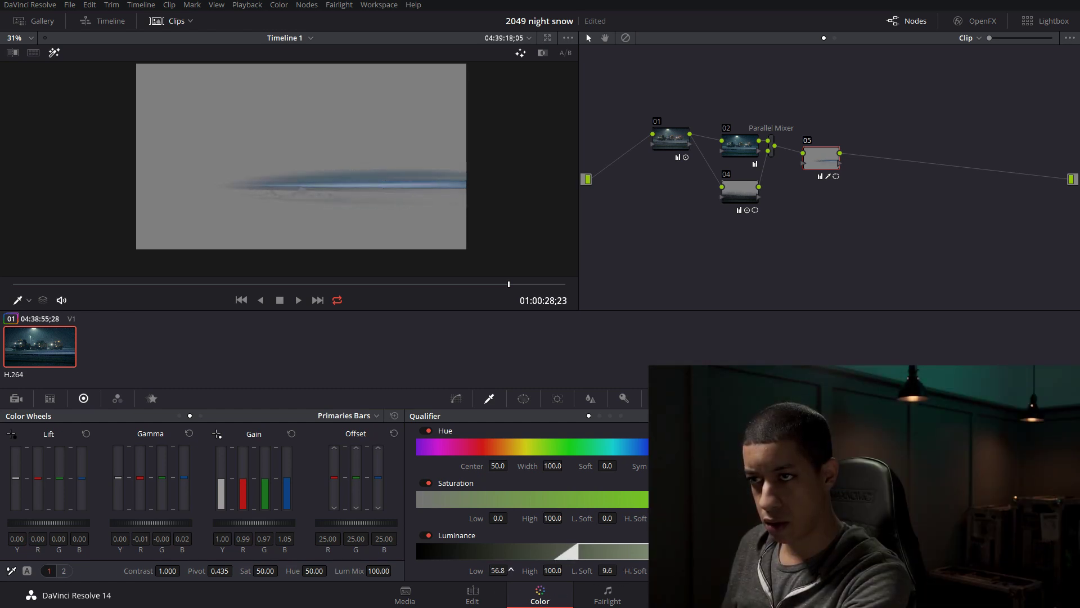
left_click(55, 52)
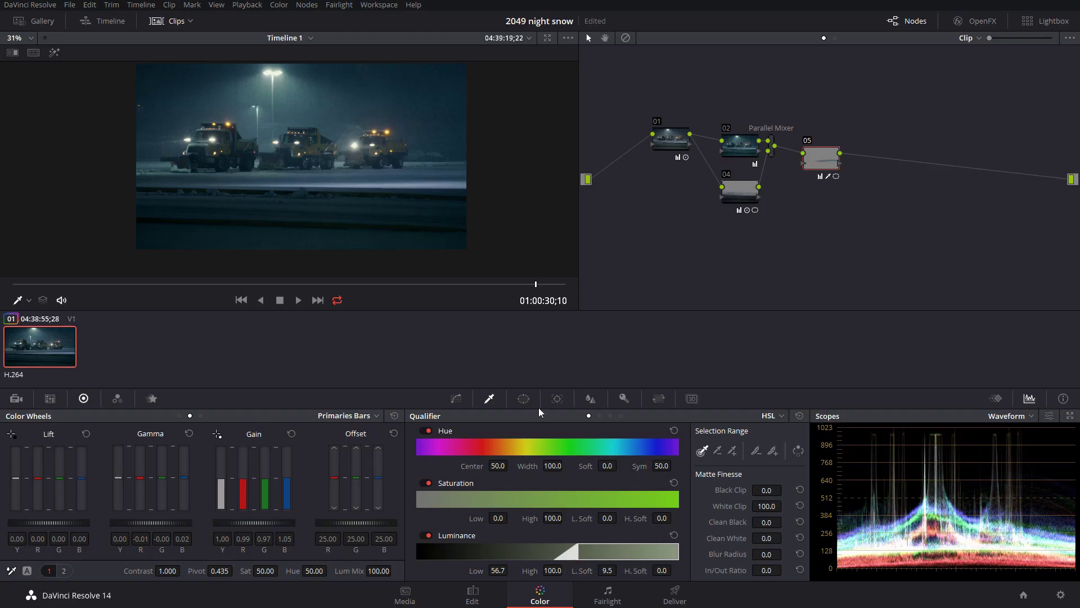
Widen the snow strip's circle window to aspect 94.55, reposition it around pan 57.98 and tilt 47.57, and increase its softness
left_click(523, 399)
left_click_drag(250, 196, 238, 196)
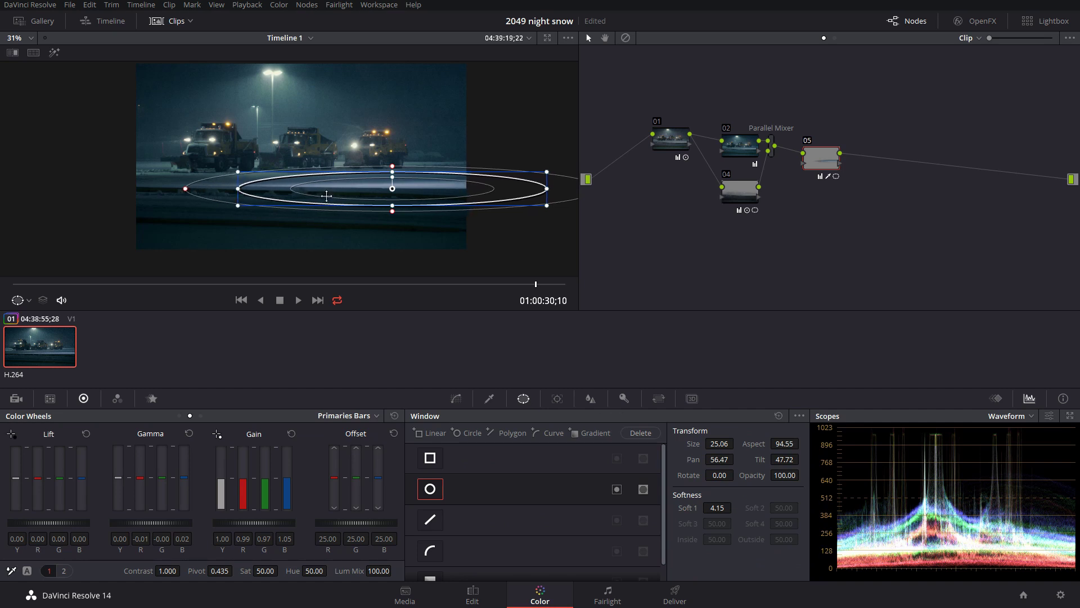
left_click_drag(410, 190, 412, 162)
left_click_drag(253, 179, 268, 184)
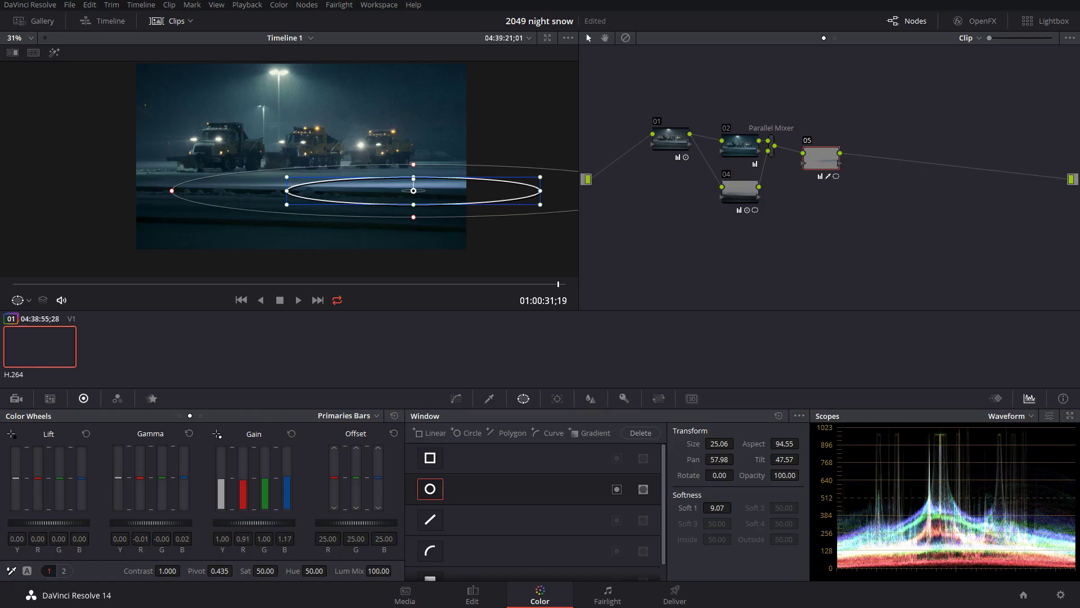
left_click_drag(718, 507, 754, 507)
left_click_drag(288, 179, 313, 180)
left_click_drag(411, 191, 413, 191)
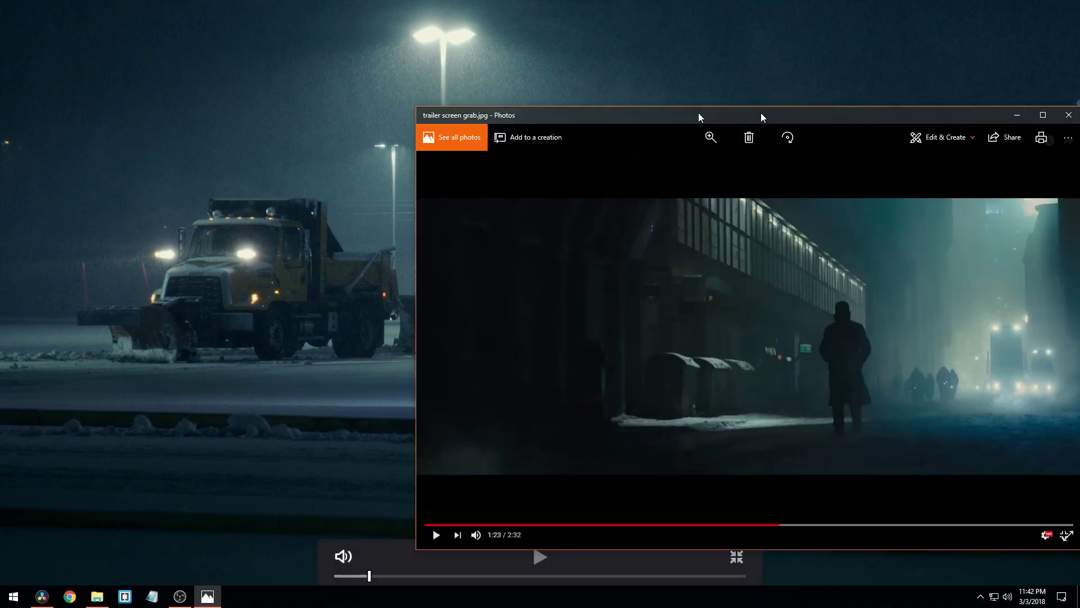
Move the trailer screen grab window in Photos over the full-screen clip to compare it with the grade
left_click_drag(764, 112, 620, 71)
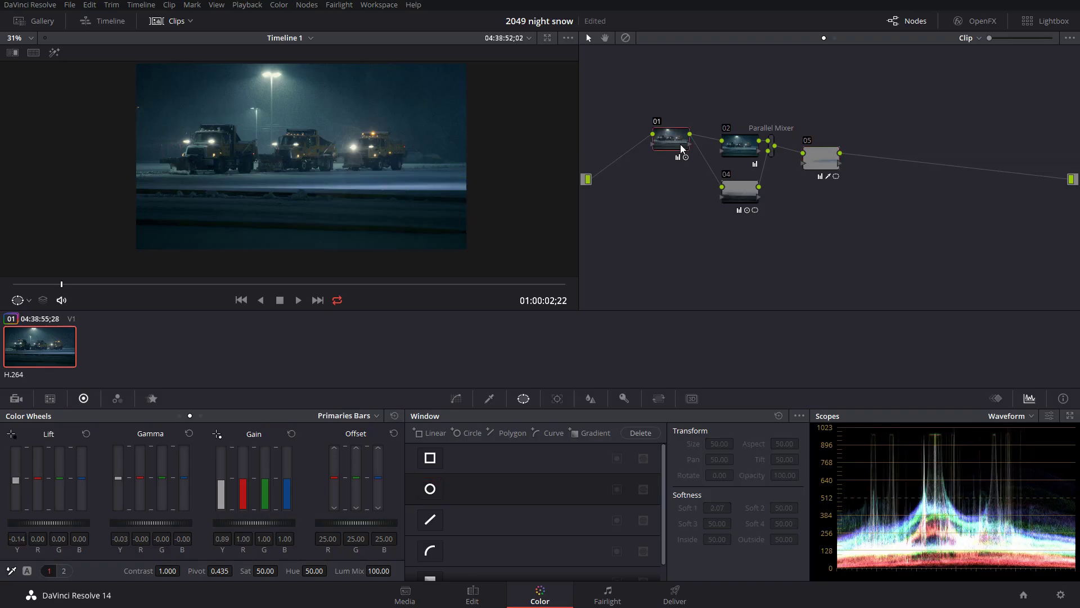
Spread out nodes 02, 04, 05 and the Parallel Mixer by hand in the node graph
left_click_drag(822, 167, 881, 159)
left_click_drag(740, 157, 770, 104)
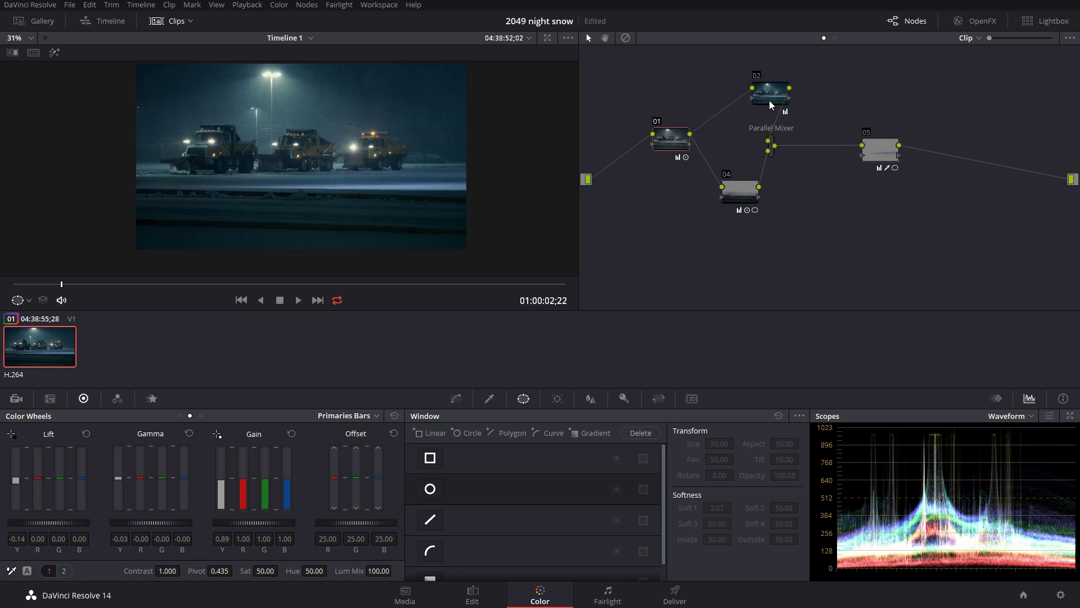
left_click_drag(768, 153, 910, 169)
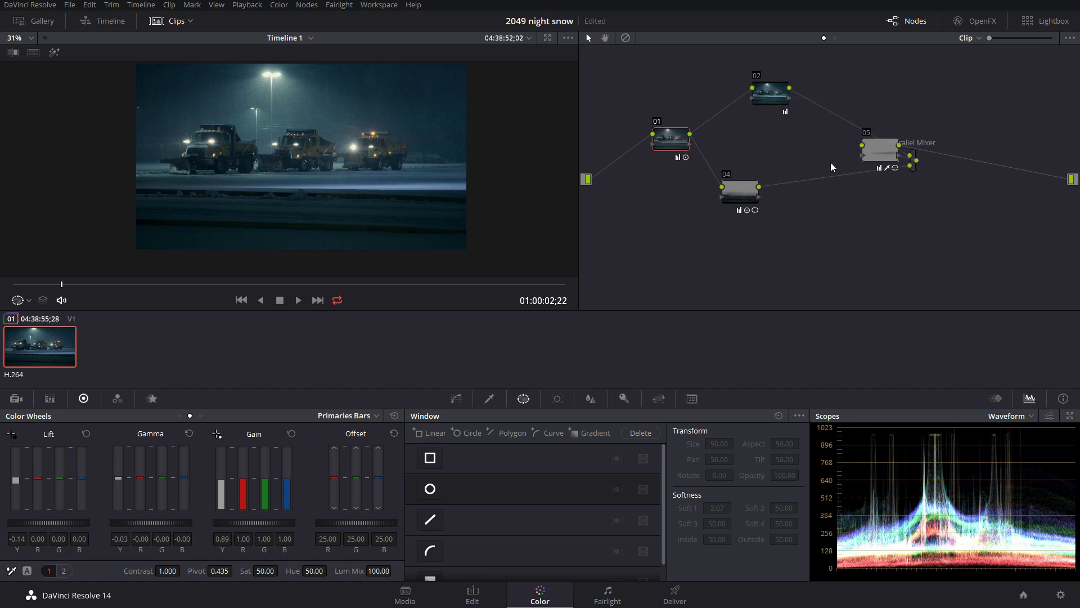
left_click_drag(760, 187, 820, 169)
left_click_drag(771, 92, 774, 122)
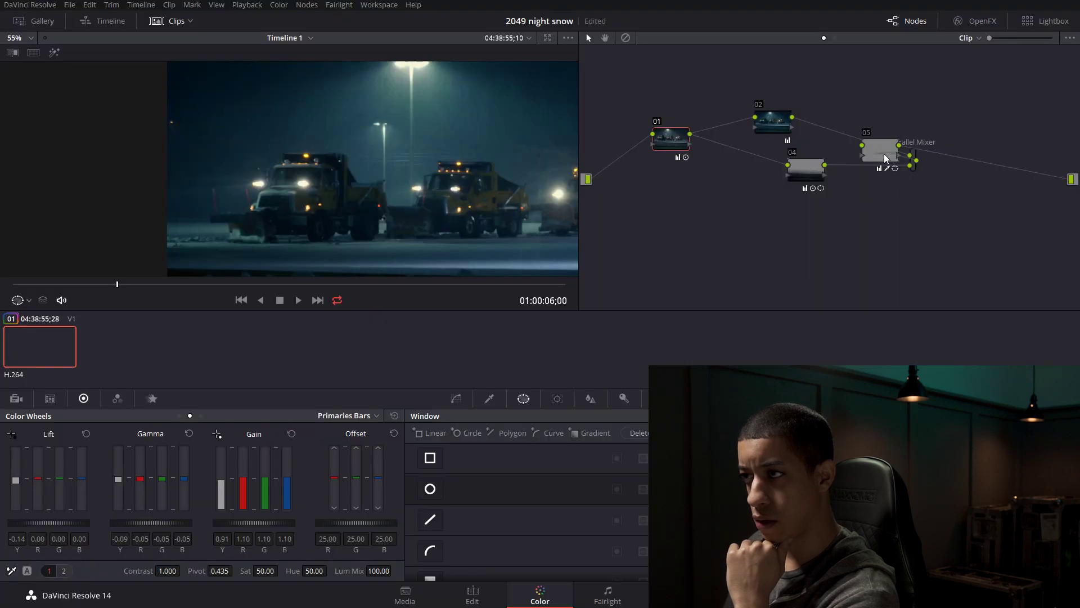
left_click_drag(884, 154, 881, 267)
Clean up the node graph and move node 05 closer to the Parallel Mixer
right_click(800, 242)
left_click(826, 366)
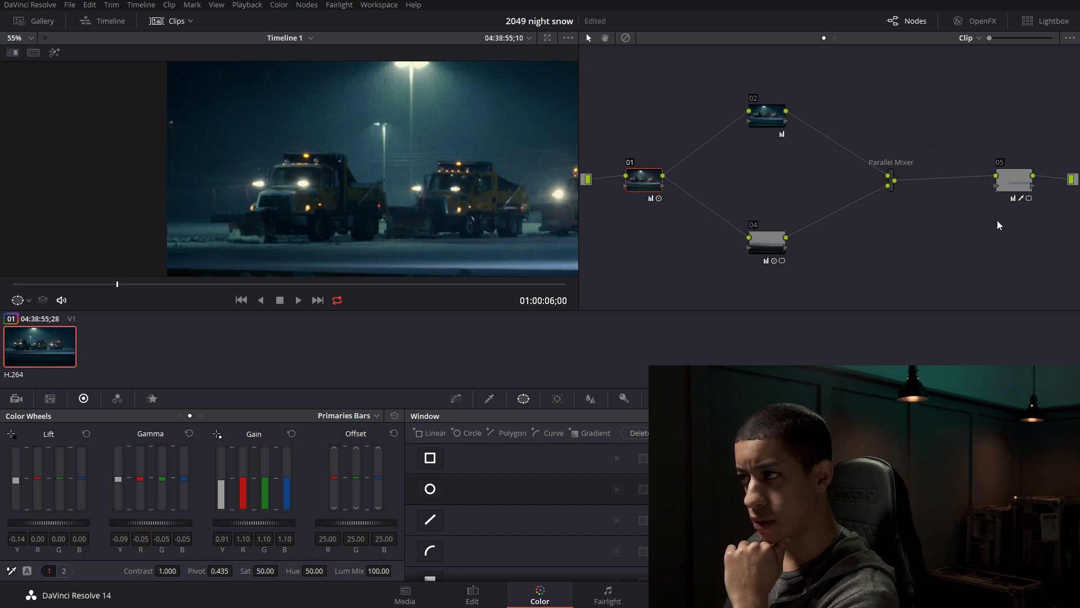
left_click_drag(1015, 190, 1000, 194)
left_click_drag(1000, 194, 965, 208)
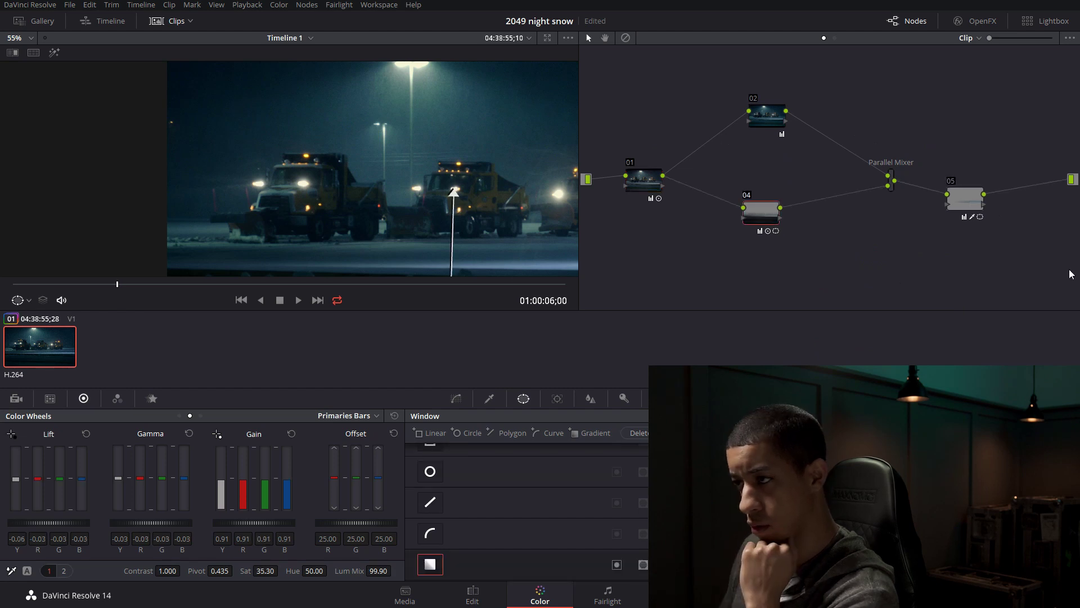
Add a parallel node from node 04, place it after the Parallel Mixer, and move node 05 into the parallel branch fed by node 01
key("alt+p")
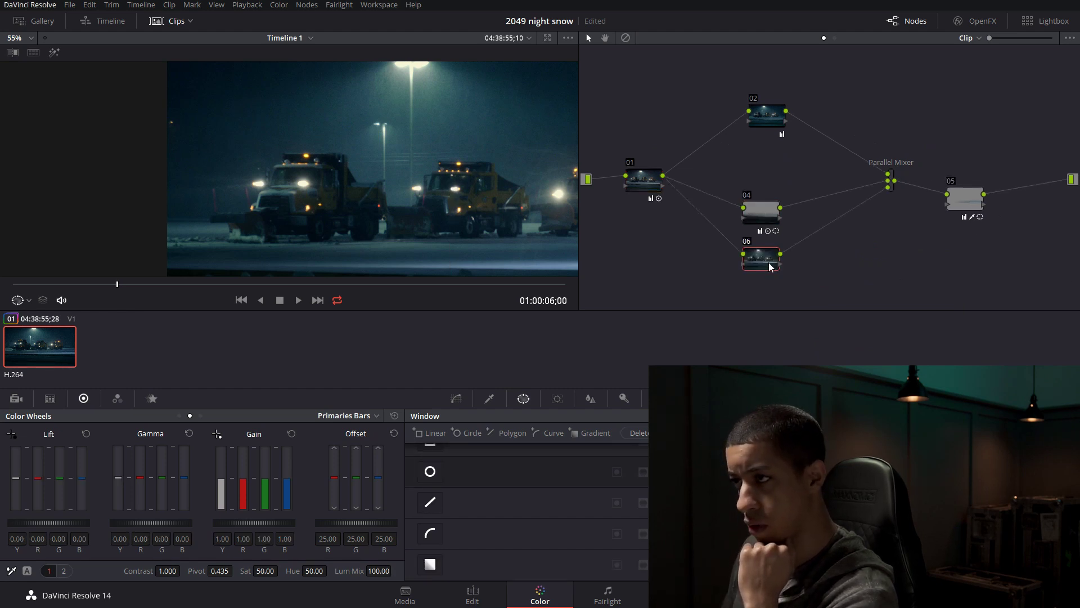
left_click_drag(768, 263, 960, 276)
left_click_drag(964, 208, 778, 254)
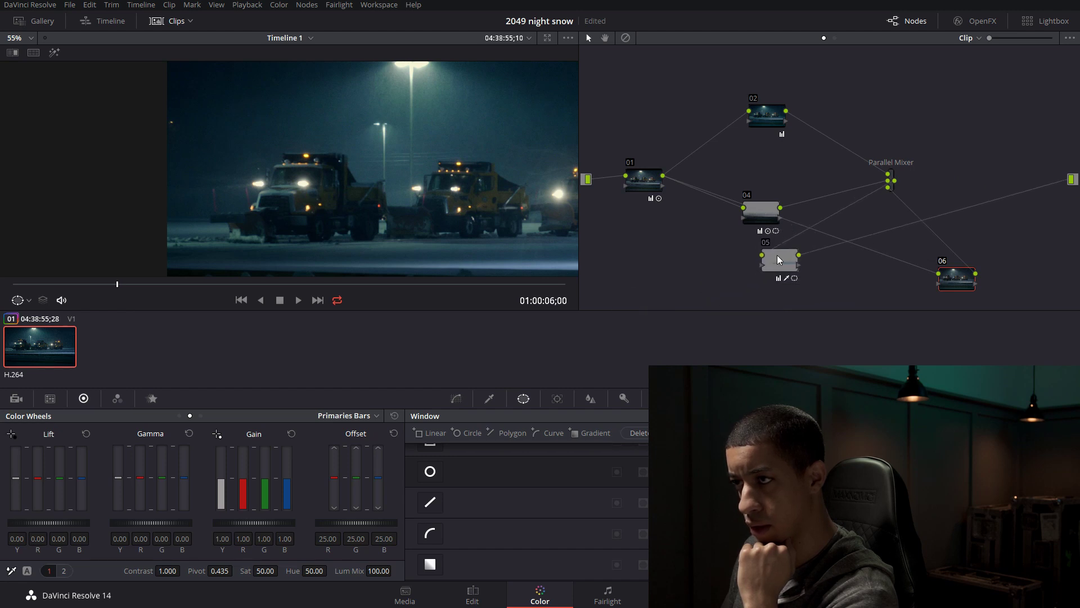
left_click_drag(663, 175, 757, 257)
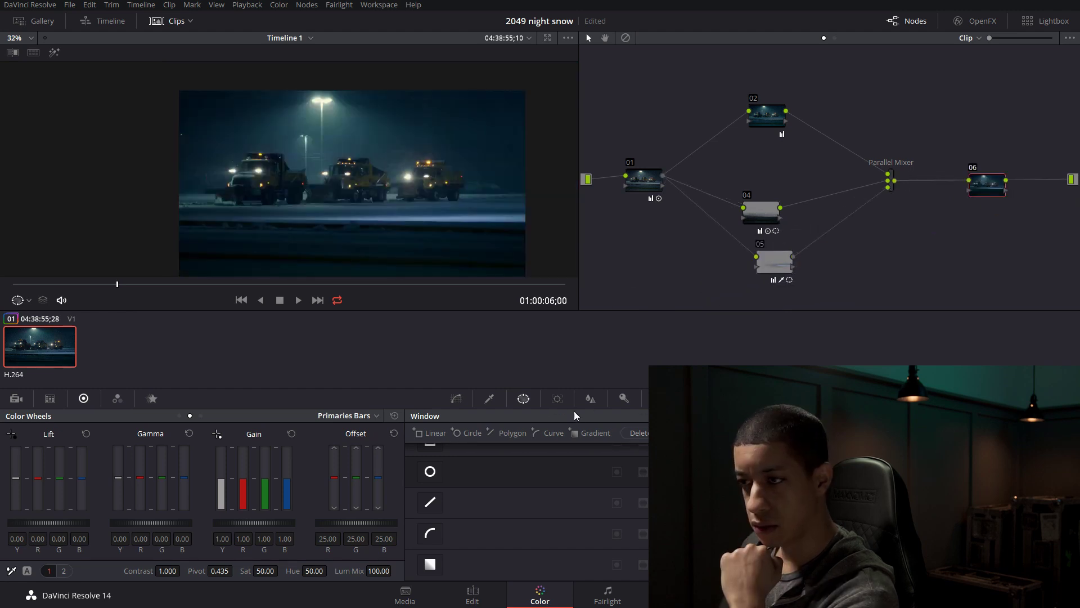
Set the blur radius on the node after the Parallel Mixer to 0.53, and shift node 02 slightly away from the mixer
left_click(590, 400)
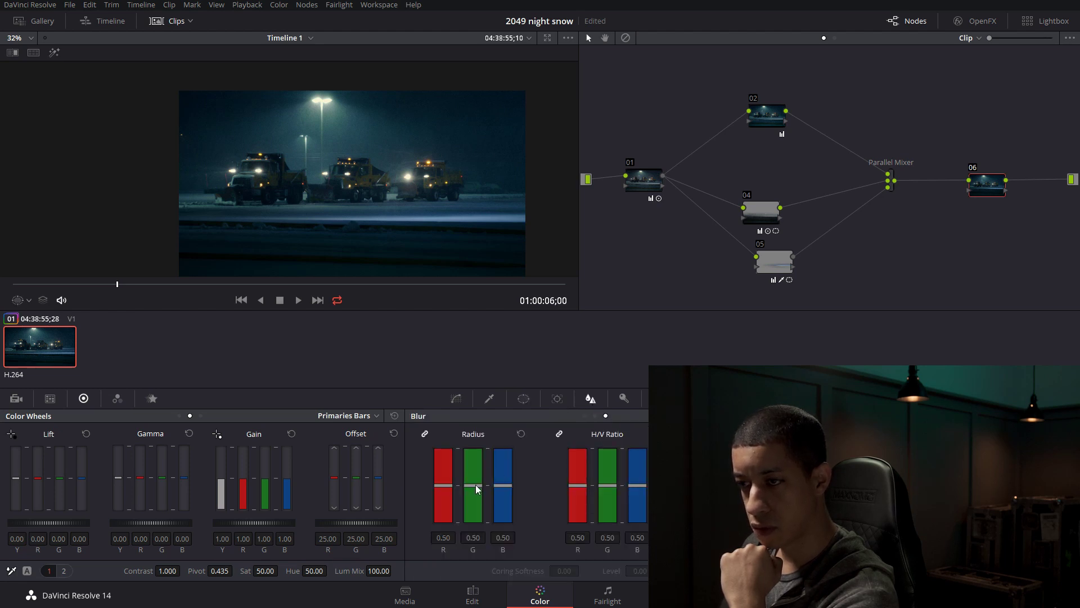
left_click_drag(476, 485, 476, 482)
key("ctrl+f")
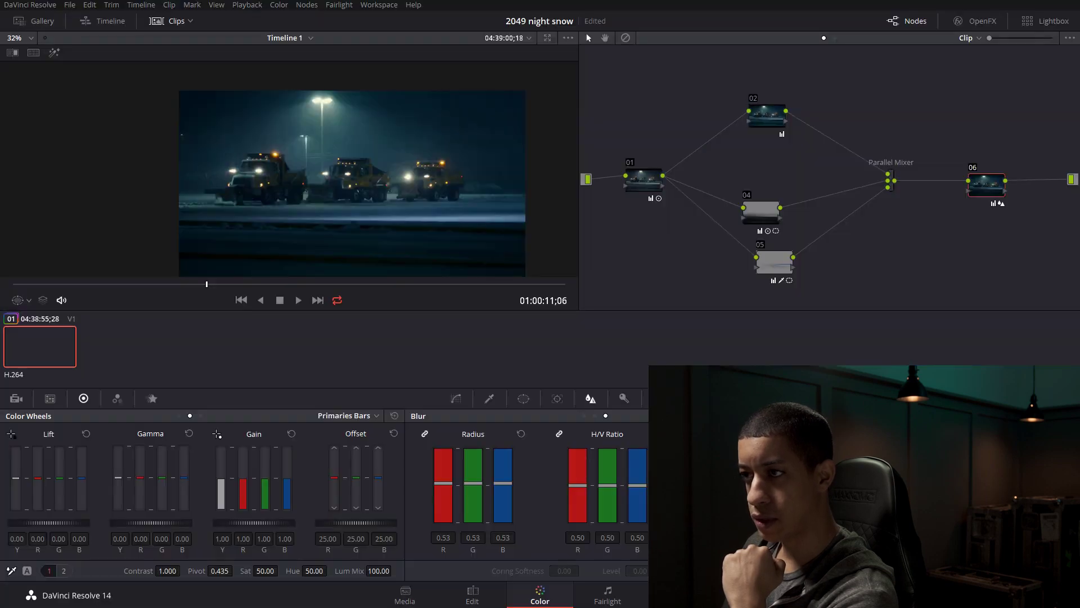
left_click_drag(772, 115, 760, 118)
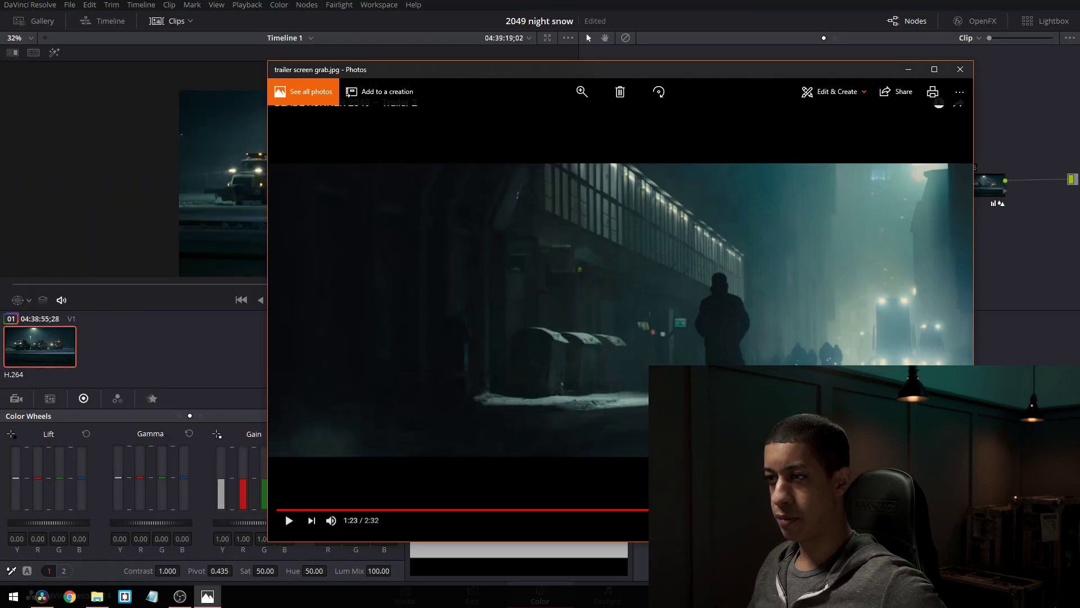
Position the trailer screen grab in Photos beside the enlarged viewer image to compare its colour and darkness with the grade
left_click_drag(757, 75, 838, 222)
left_click(353, 146)
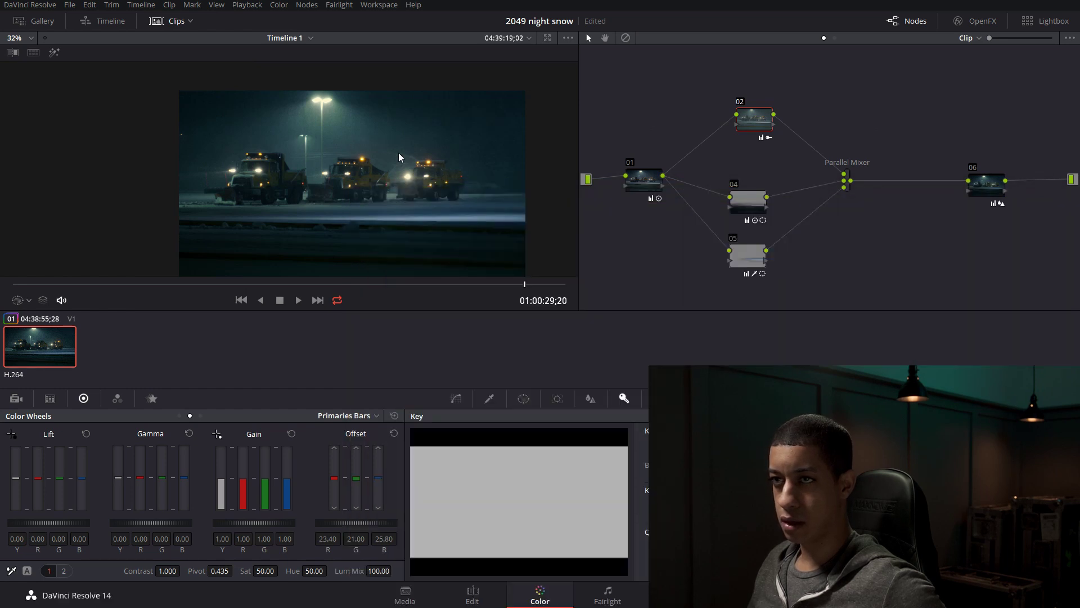
scroll(399, 157, "up", 1)
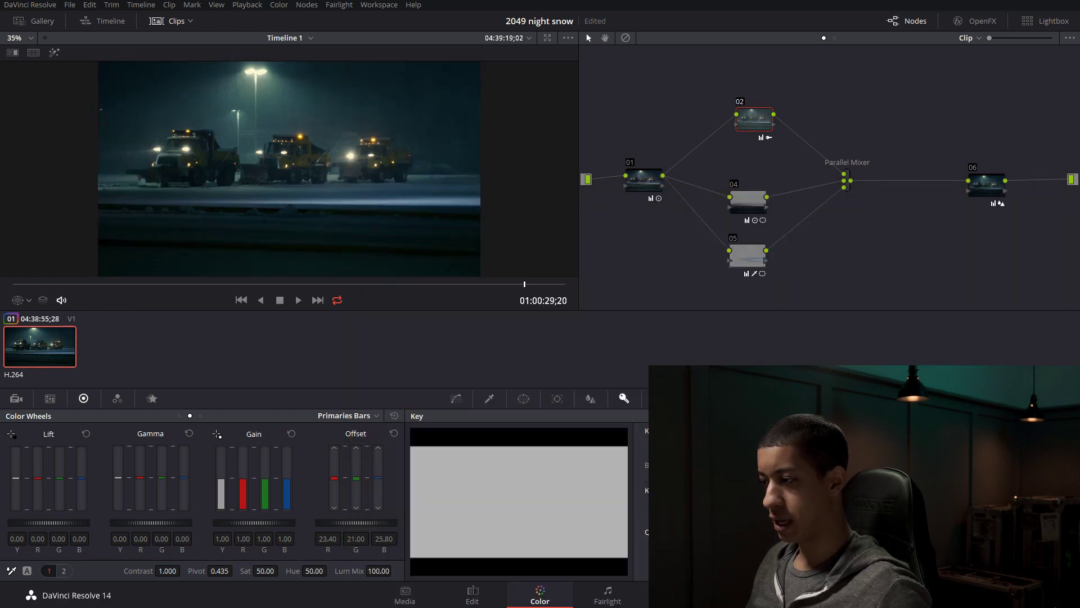
key("alt+Tab")
left_click_drag(805, 221, 805, 151)
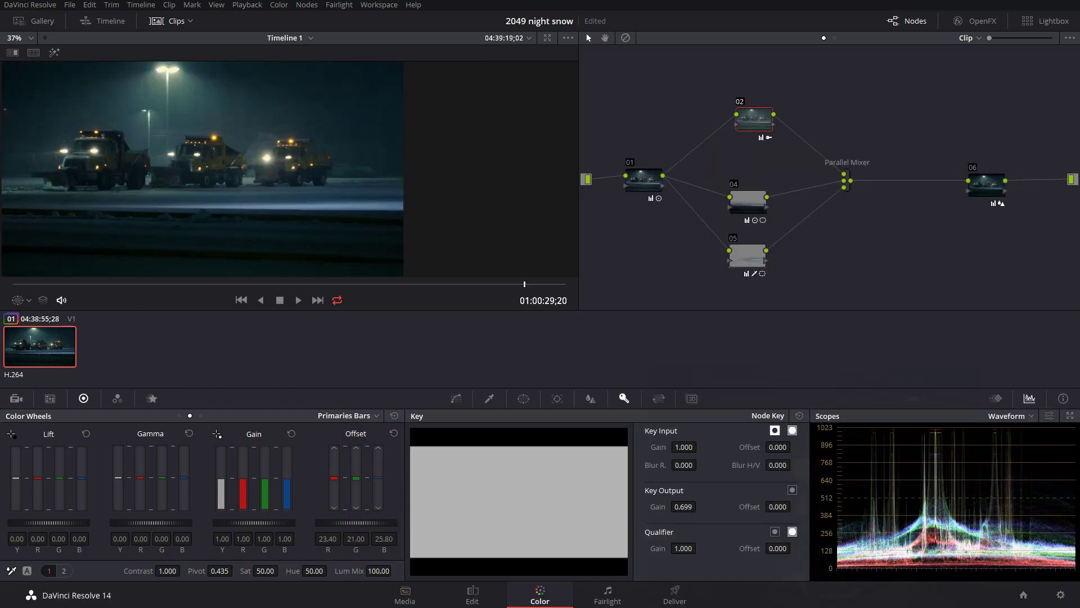
key("alt+Tab")
left_click_drag(815, 148, 826, 12)
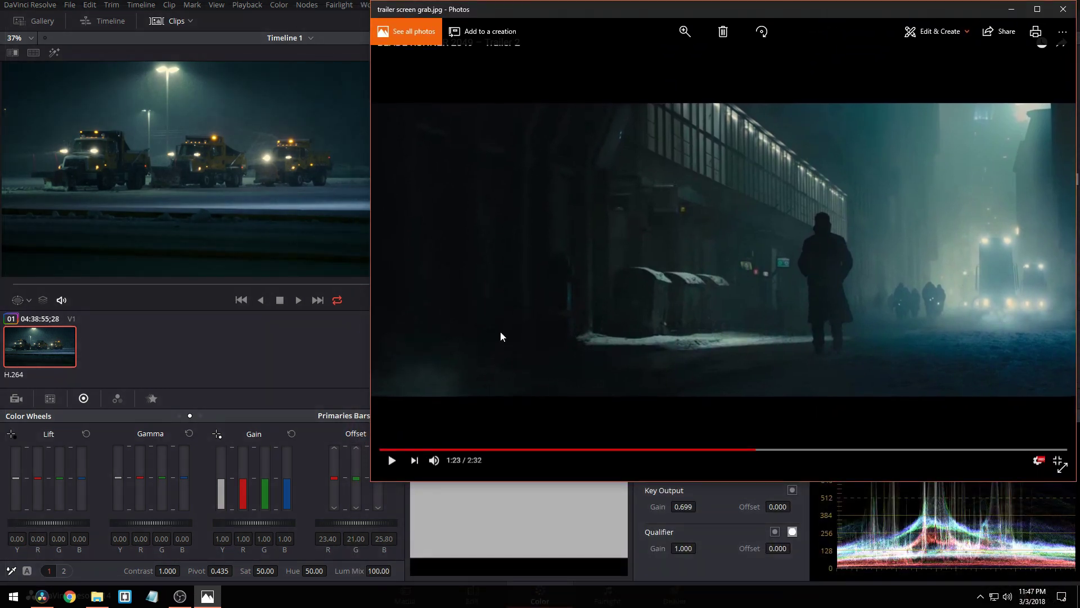